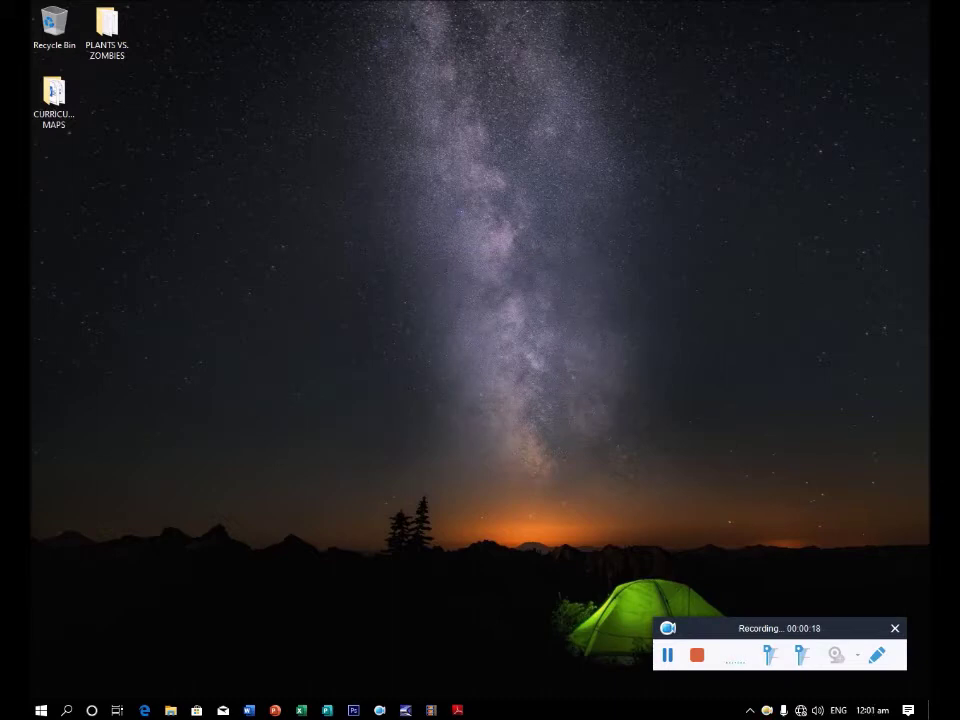
Refresh the desktop several times
{"action": "right_click", "coordinate": [364, 189]}
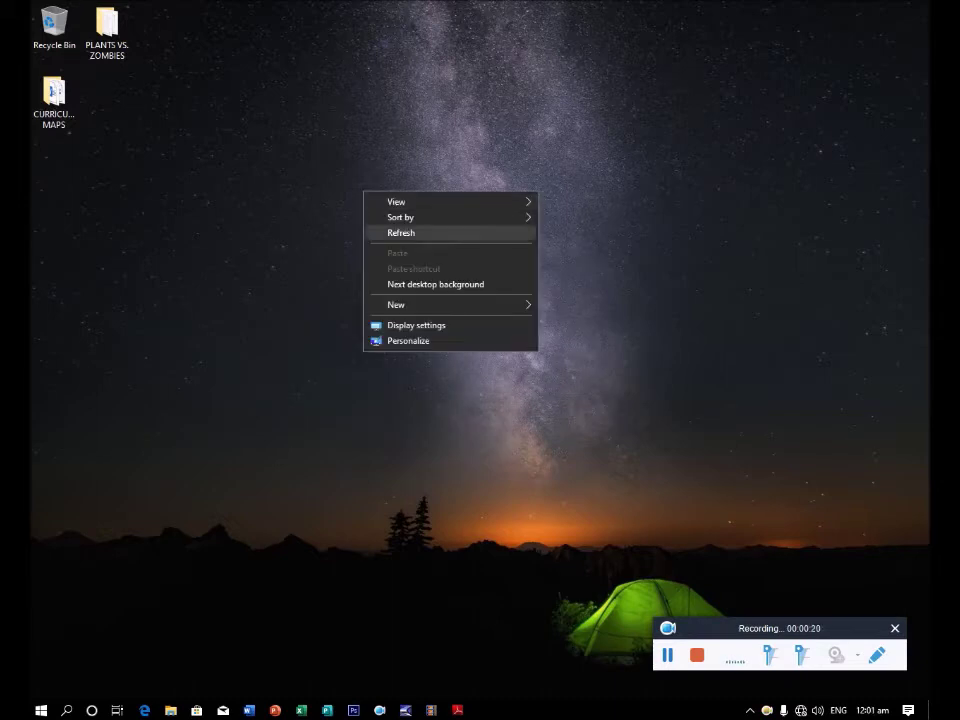
{"action": "right_click", "coordinate": [395, 233]}
{"action": "left_click", "coordinate": [432, 274]}
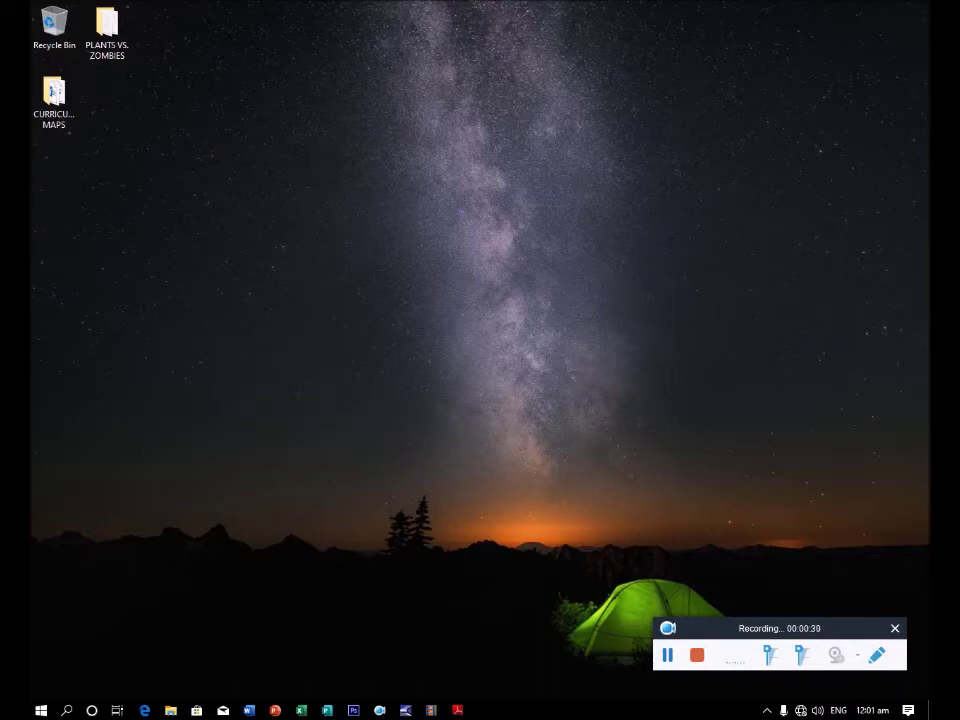
{"action": "right_click", "coordinate": [395, 221]}
{"action": "left_click", "coordinate": [434, 262]}
{"action": "right_click", "coordinate": [438, 264]}
{"action": "left_click", "coordinate": [476, 306]}
{"action": "right_click", "coordinate": [441, 280]}
{"action": "left_click", "coordinate": [476, 322]}
{"action": "right_click", "coordinate": [274, 221]}
{"action": "left_click", "coordinate": [310, 262]}
{"action": "right_click", "coordinate": [333, 204]}
{"action": "left_click", "coordinate": [370, 245]}
{"action": "key", "text": "super+r"}
{"action": "left_click_drag", "start_coordinate": [170, 557], "coordinate": [398, 247]}
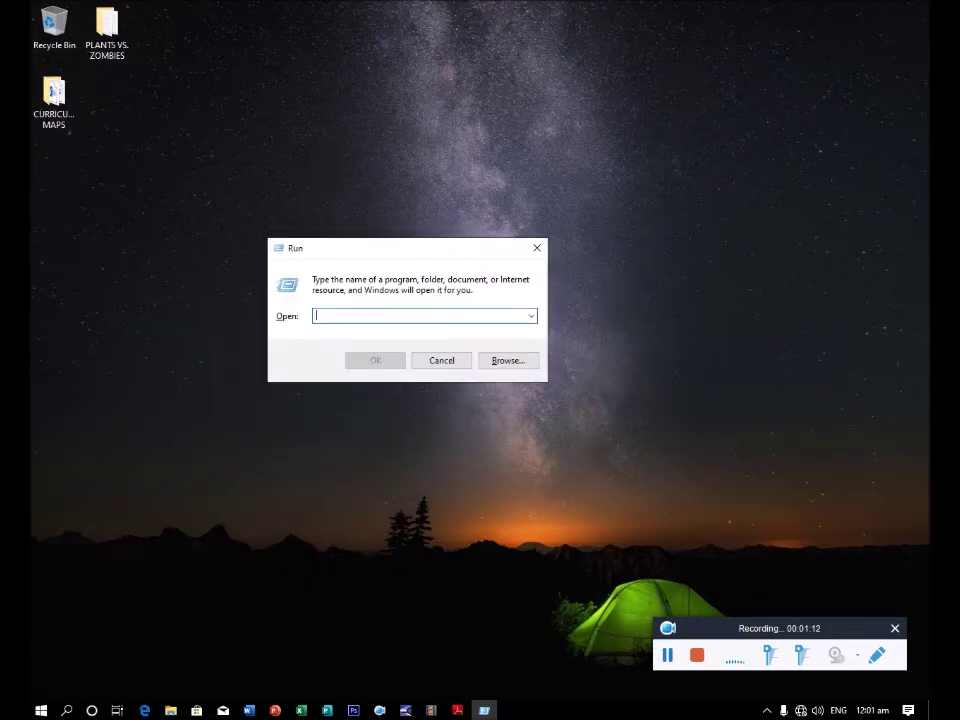
{"action": "key", "text": "Escape"}
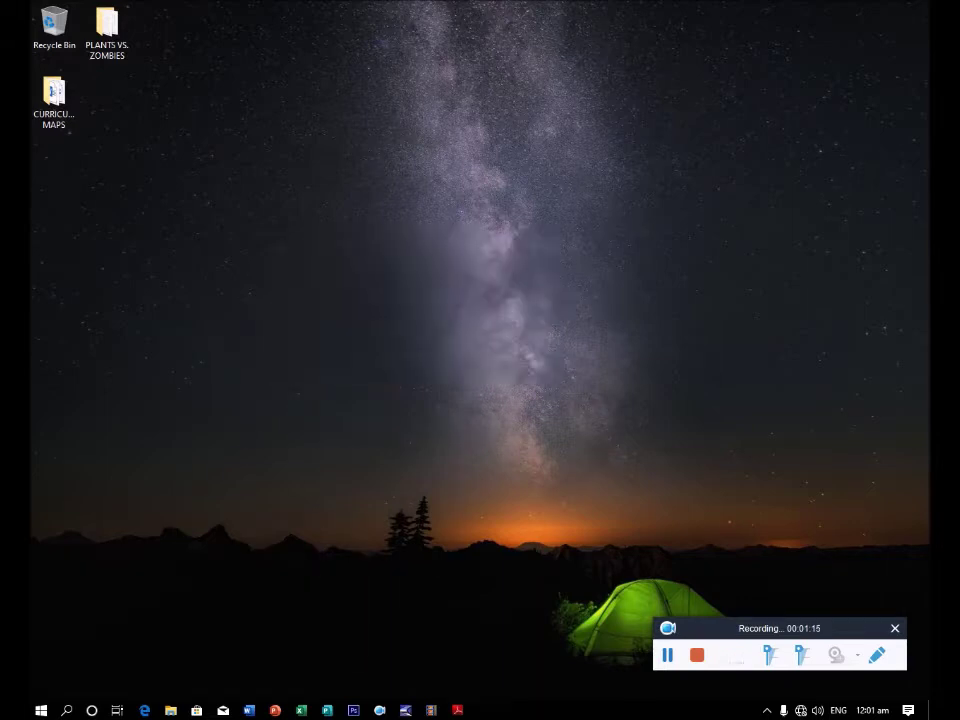
Find the Run app through Windows search and use it to open the "temp" folder
{"action": "key", "text": "super"}
{"action": "type", "text": "run"}
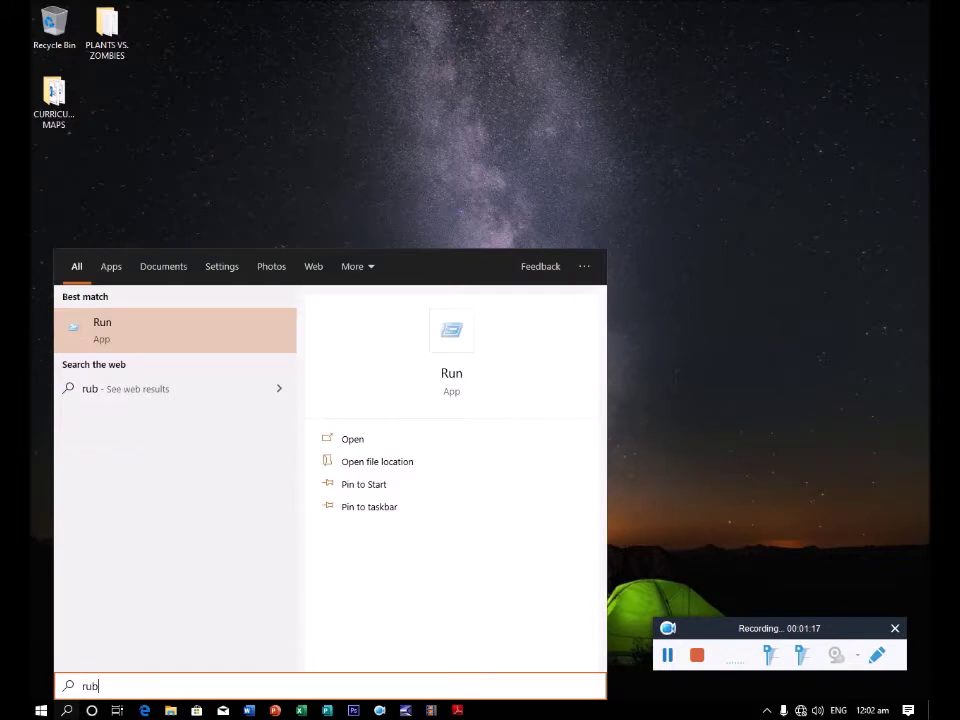
{"action": "key", "text": "Return"}
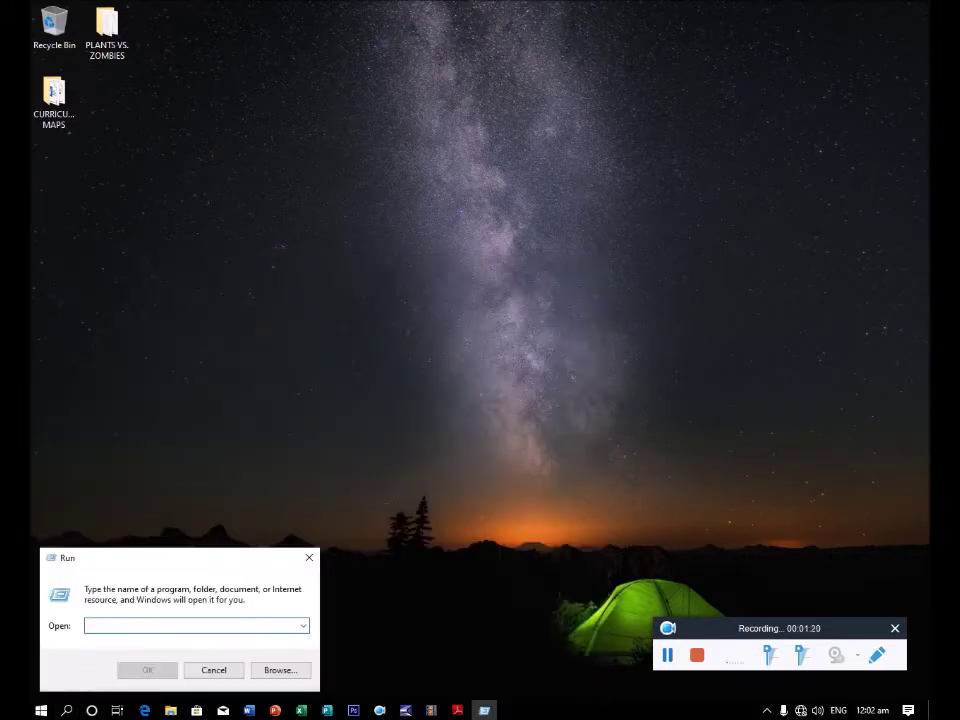
{"action": "type", "text": "t"}
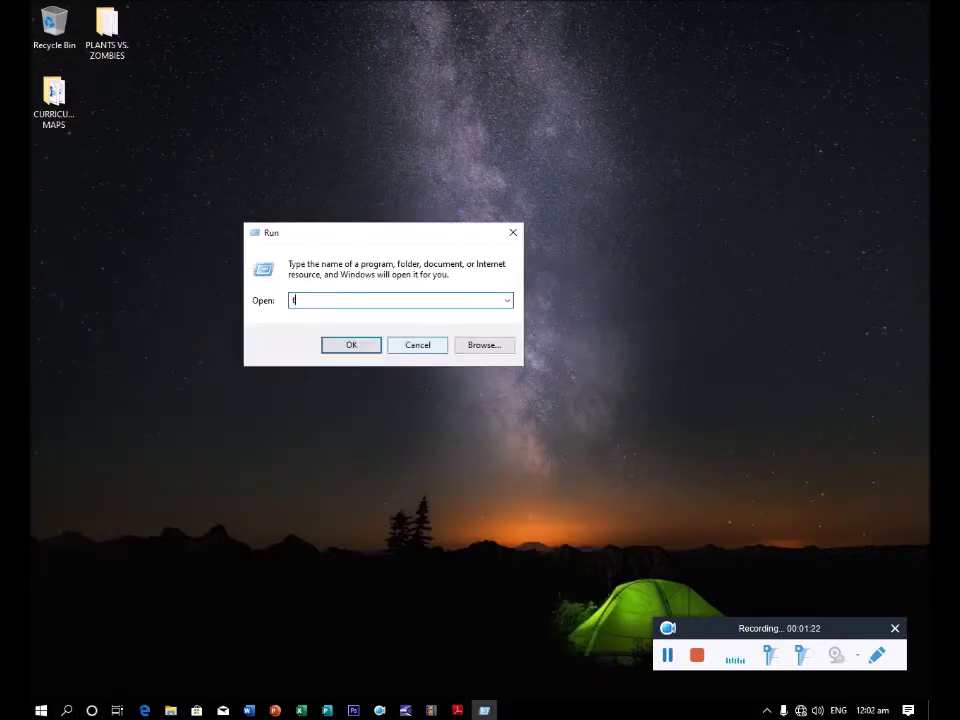
{"action": "type", "text": "emp"}
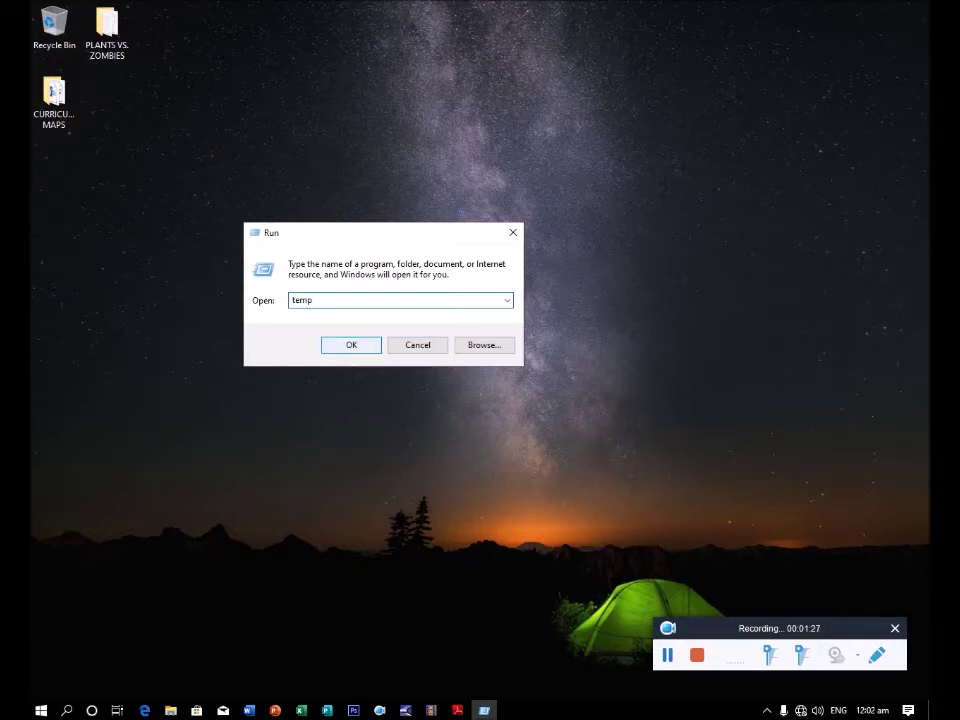
{"action": "key", "text": "Return"}
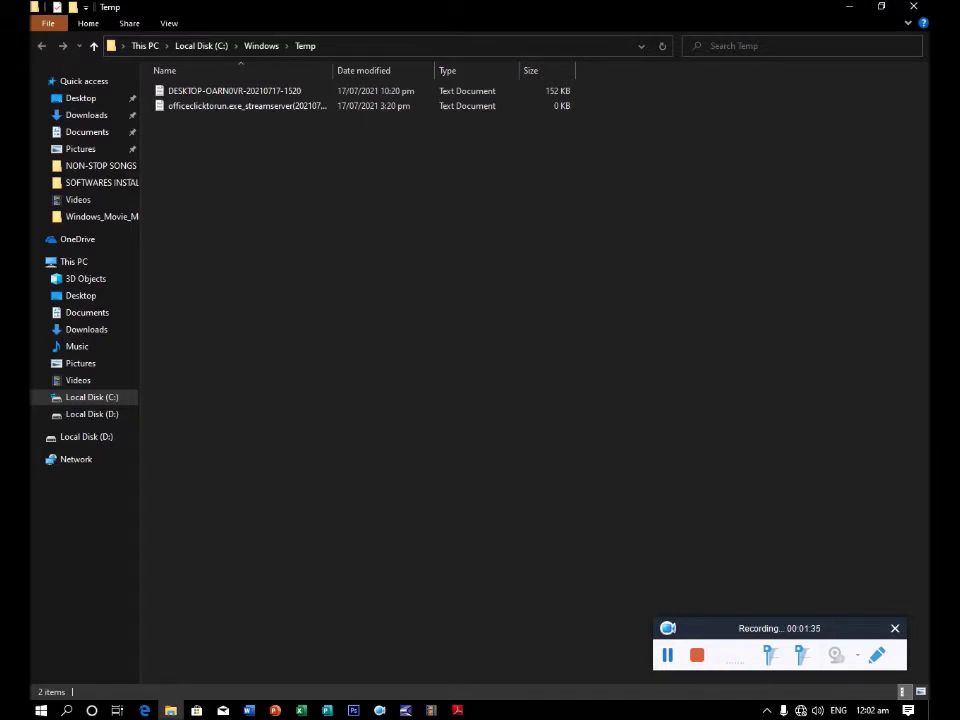
Try to delete all files in the Windows Temp folder and close the folder window
{"action": "left_click", "coordinate": [240, 106]}
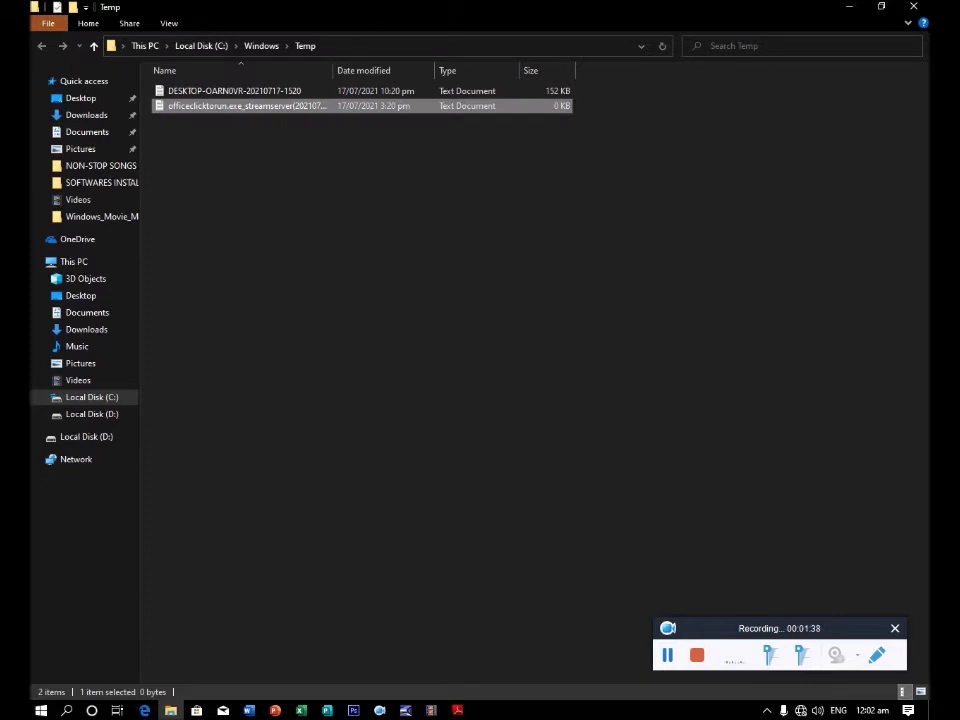
{"action": "key", "text": "ctrl+a"}
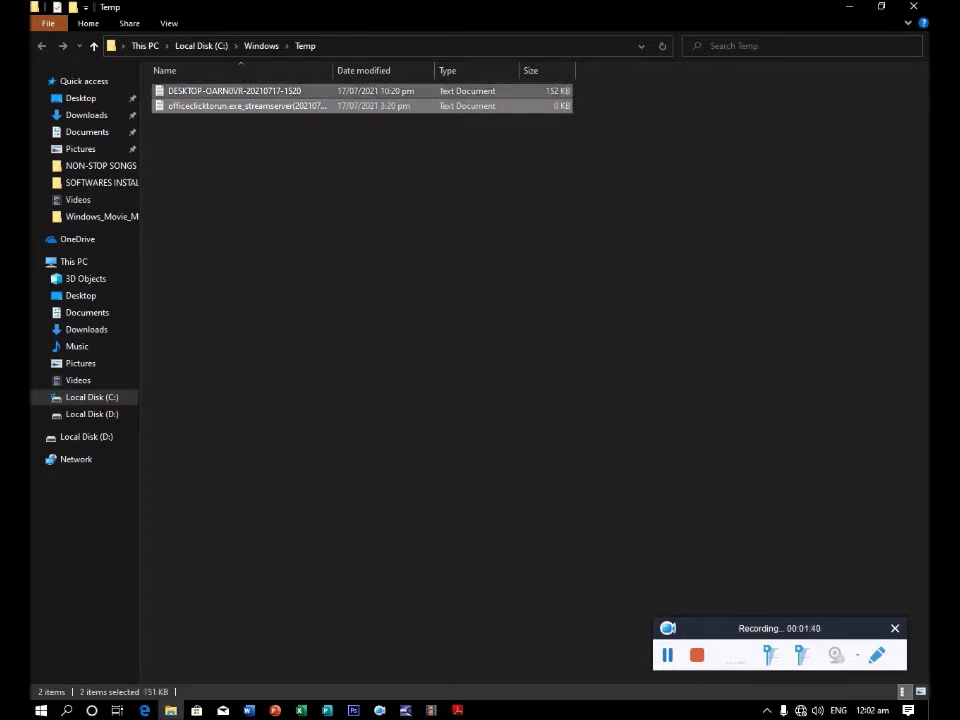
{"action": "key", "text": "Delete"}
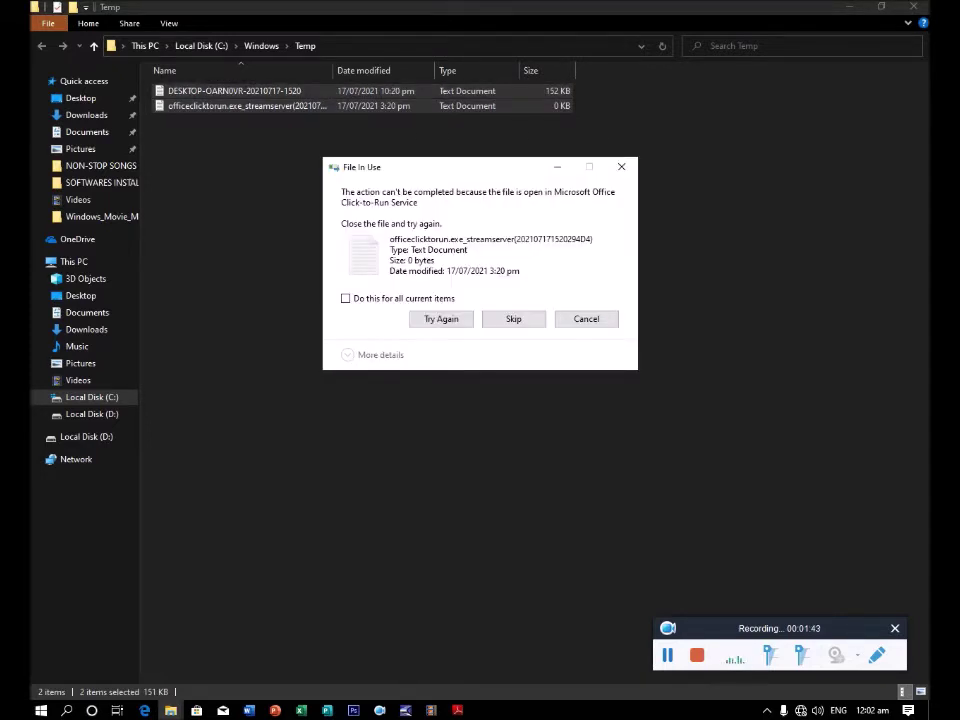
{"action": "key", "text": "Escape"}
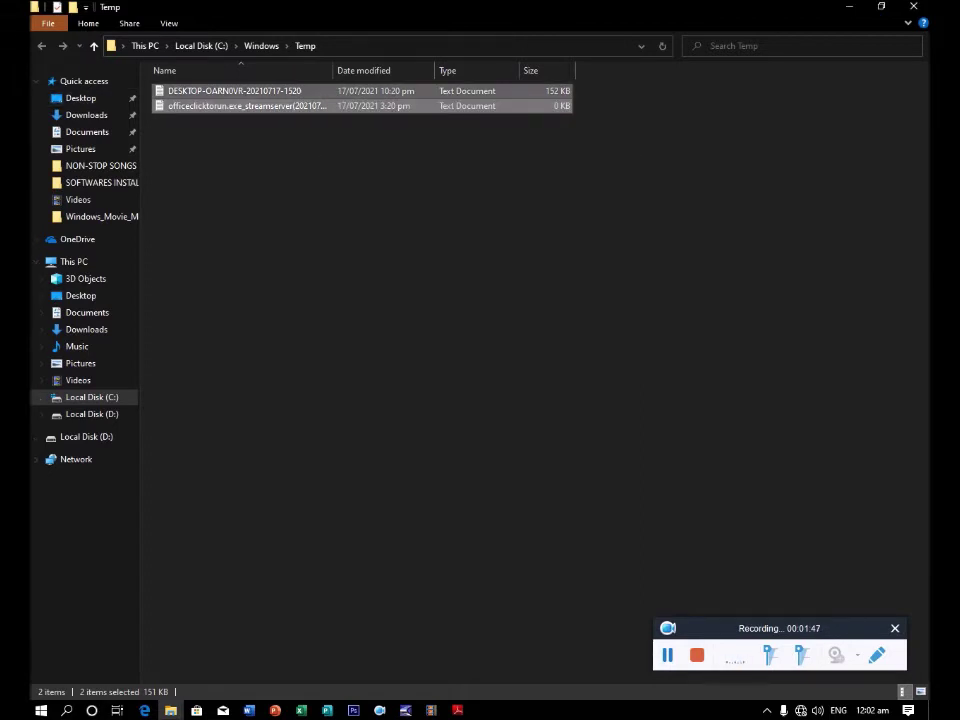
{"action": "key", "text": "alt+F4"}
Open the user profile's temporary files folder by running "%temp%"
{"action": "key", "text": "super+r"}
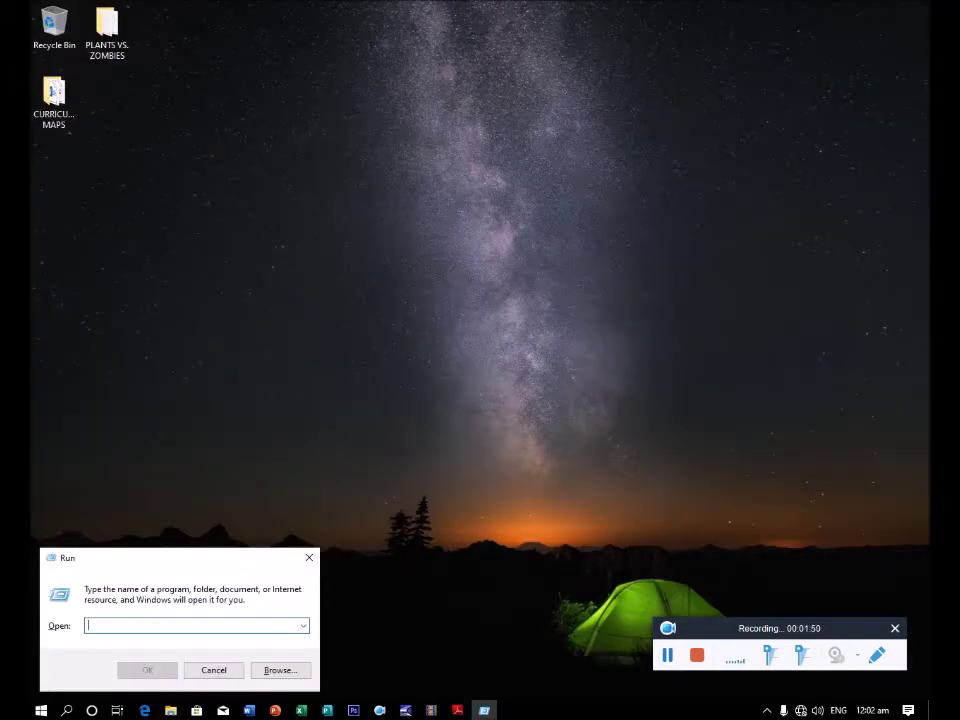
{"action": "left_click_drag", "start_coordinate": [232, 563], "coordinate": [424, 234]}
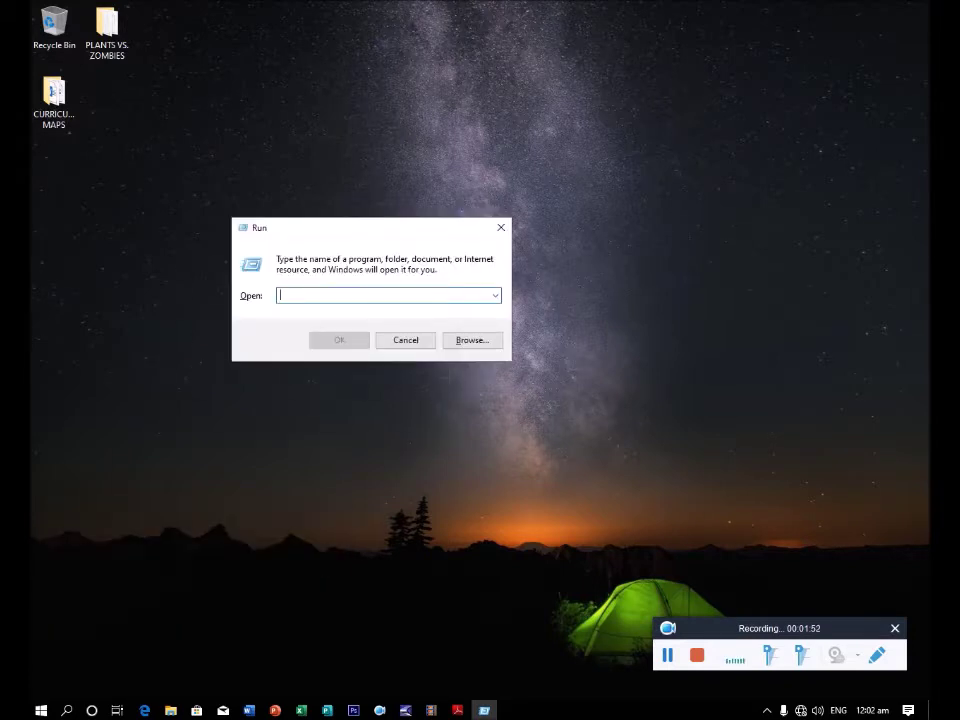
{"action": "type", "text": "%temp%"}
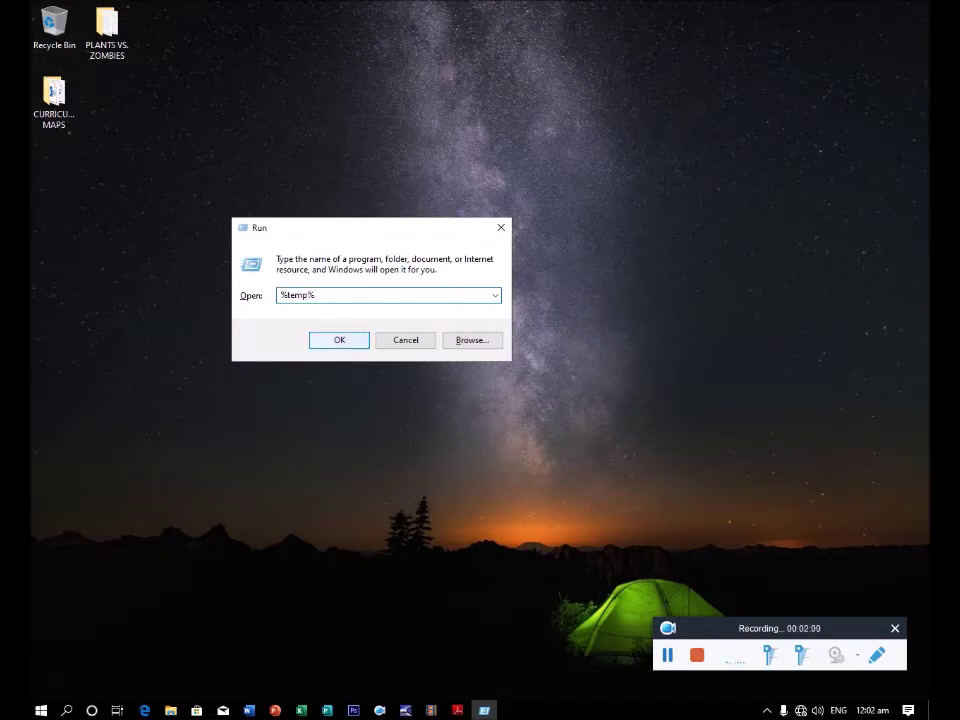
{"action": "key", "text": "Return"}
Delete all items in the user's Temp folder that are not in use, close it and refresh the desktop
{"action": "key", "text": "ctrl+a"}
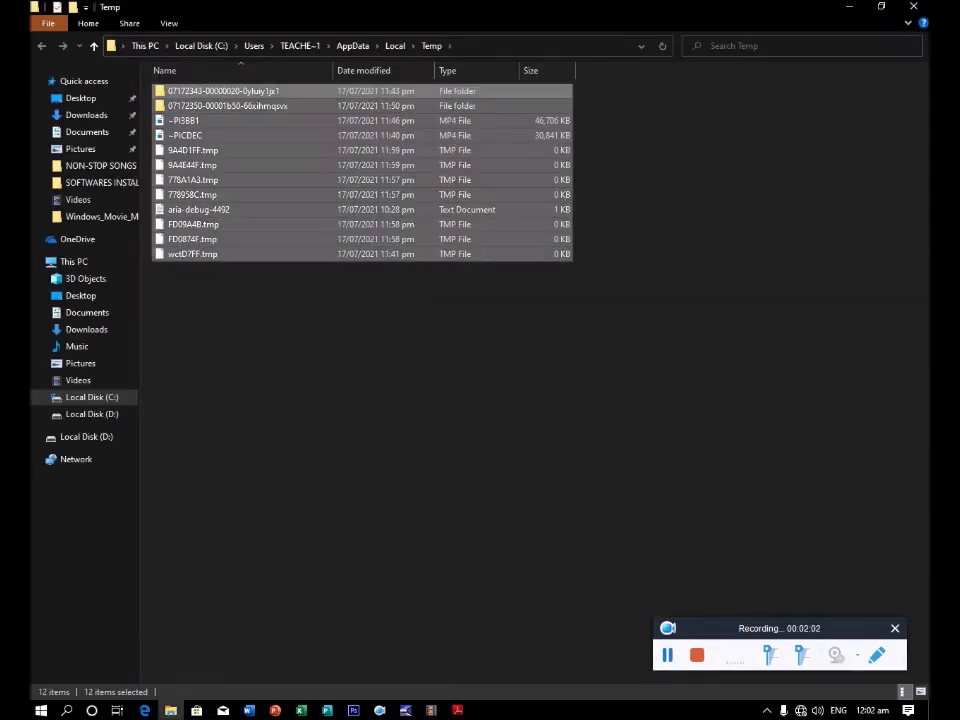
{"action": "key", "text": "Delete"}
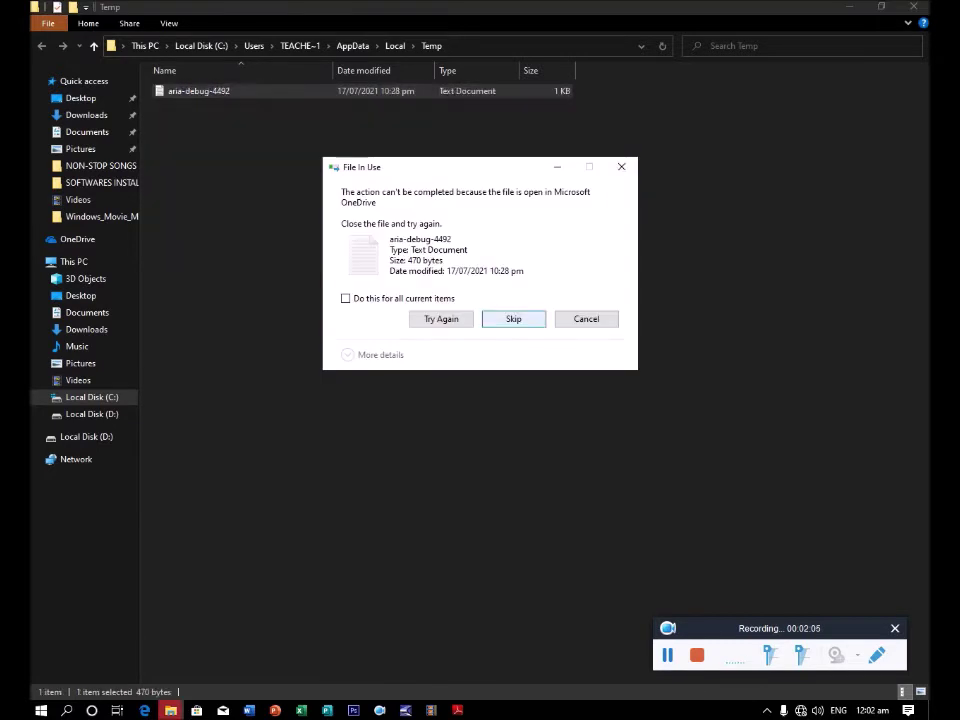
{"action": "left_click", "coordinate": [913, 6]}
{"action": "right_click", "coordinate": [519, 291]}
{"action": "left_click", "coordinate": [556, 331]}
Open the Windows Prefetch folder by running "prefetch"
{"action": "key", "text": "super+r"}
{"action": "left_click_drag", "start_coordinate": [212, 557], "coordinate": [540, 225]}
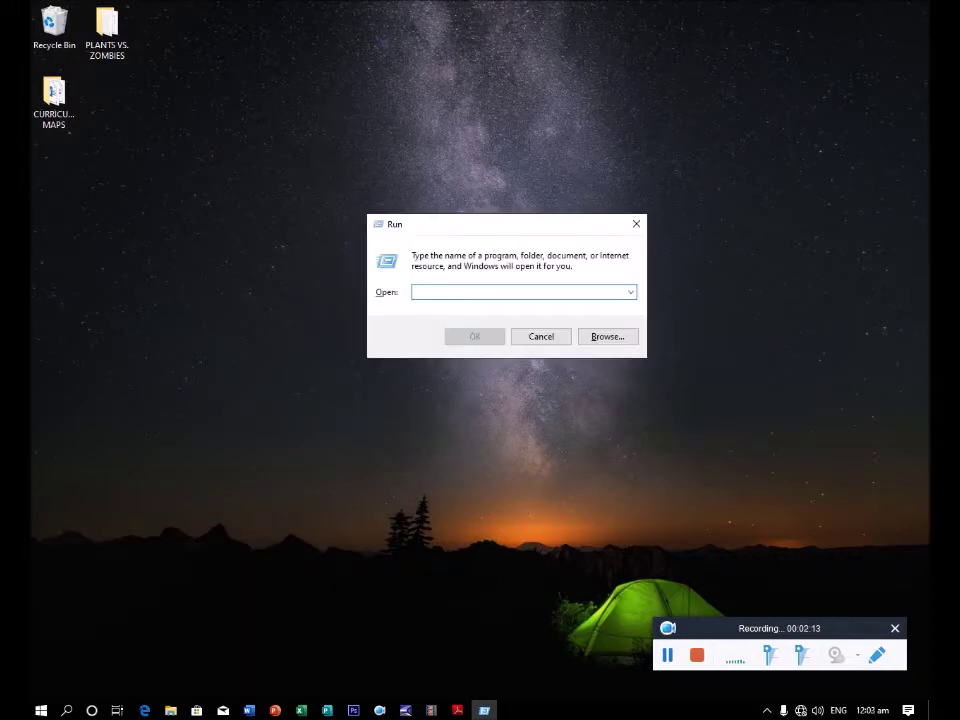
{"action": "type", "text": "pref"}
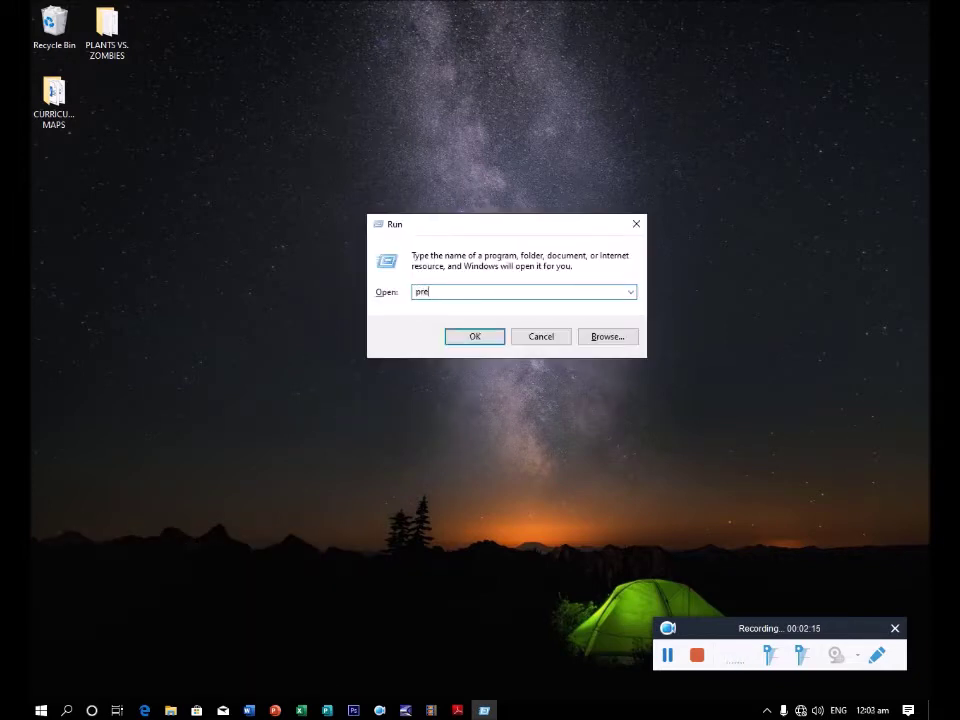
{"action": "type", "text": "etch"}
{"action": "key", "text": "Return"}
{"action": "scroll", "coordinate": [250, 345], "scroll_direction": "up", "scroll_amount": 1}
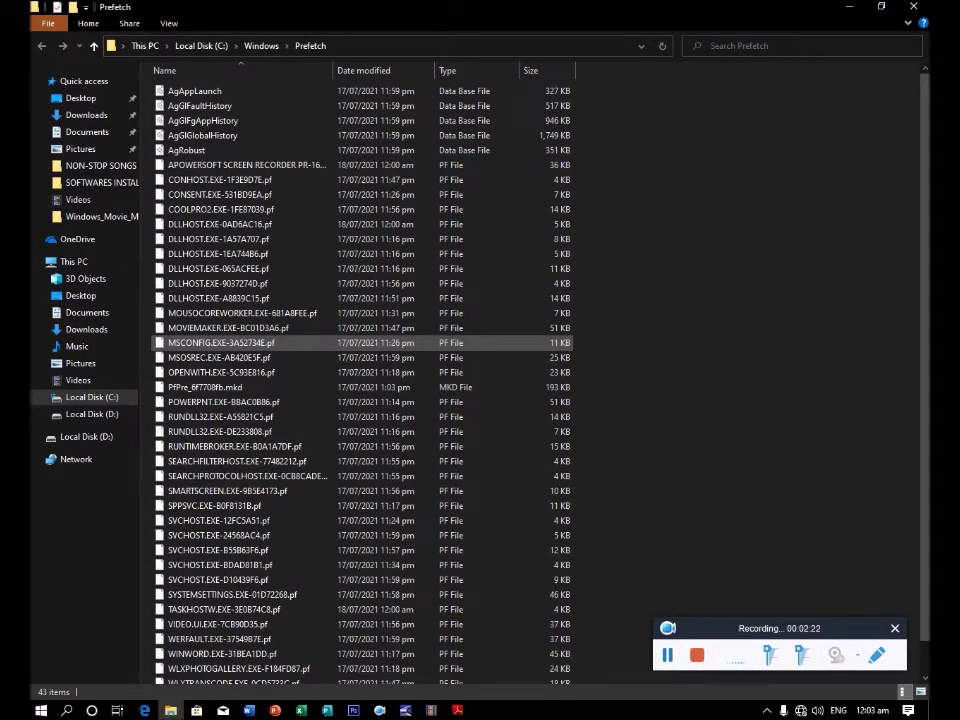
Delete all files in the Prefetch folder, skipping any in use, then close it and refresh the desktop
{"action": "key", "text": "ctrl+a"}
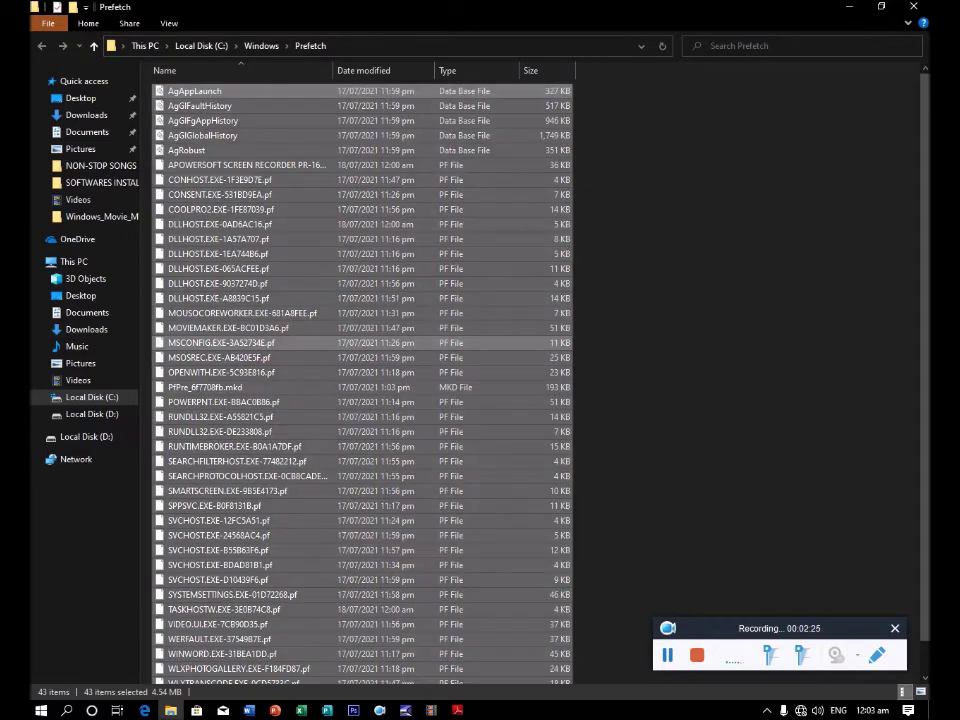
{"action": "key", "text": "Delete"}
{"action": "left_click", "coordinate": [441, 319]}
{"action": "left_click", "coordinate": [513, 319]}
{"action": "key", "text": "alt+F4"}
{"action": "right_click", "coordinate": [574, 262]}
{"action": "left_click", "coordinate": [612, 304]}
Permanently delete everything in the Recycle Bin, then reopen it to check its contents and close it
{"action": "double_click", "coordinate": [54, 22]}
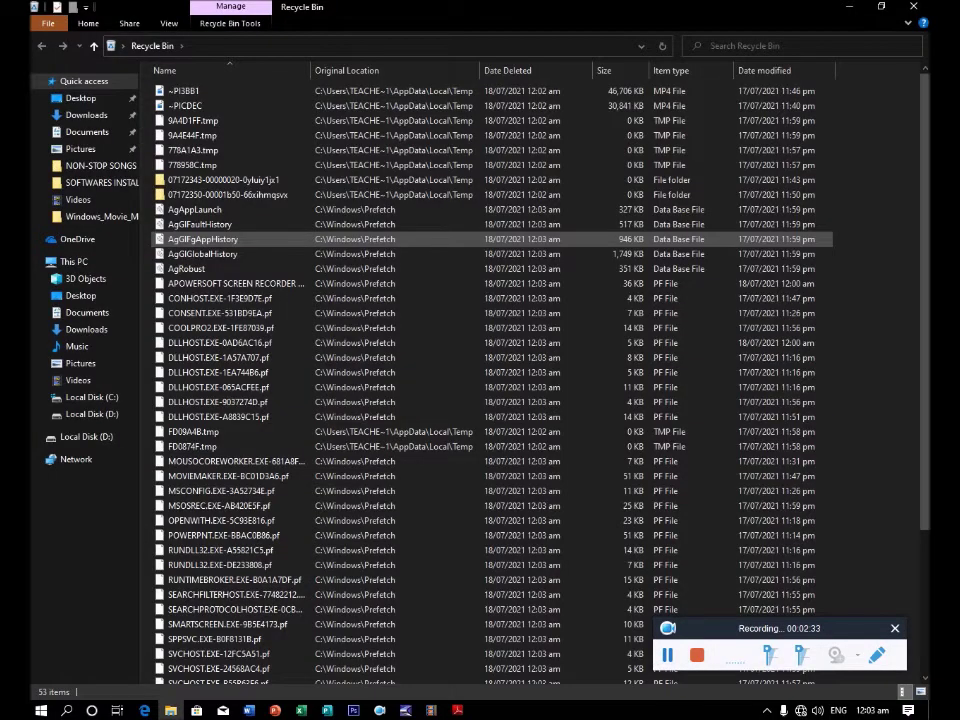
{"action": "key", "text": "ctrl+a"}
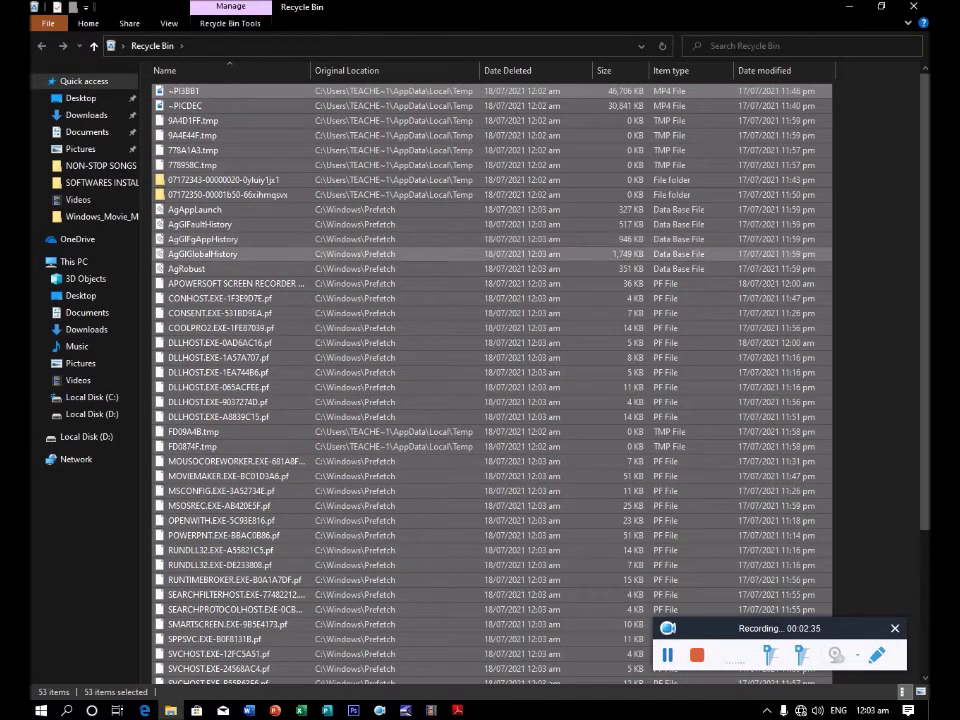
{"action": "key", "text": "Delete"}
{"action": "left_click", "coordinate": [580, 366]}
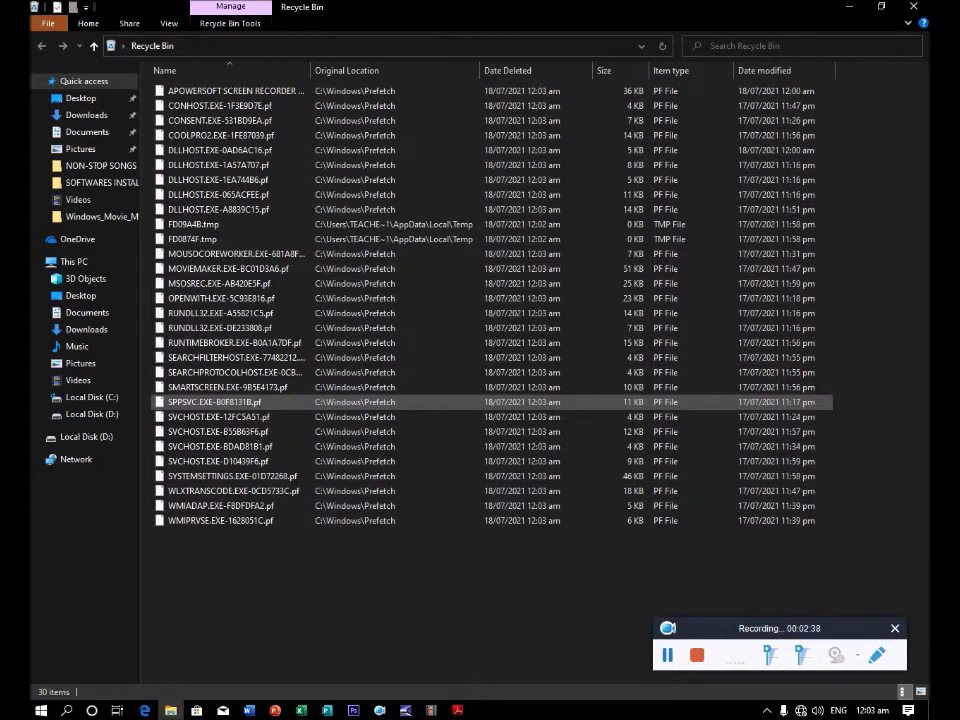
{"action": "left_click", "coordinate": [913, 6]}
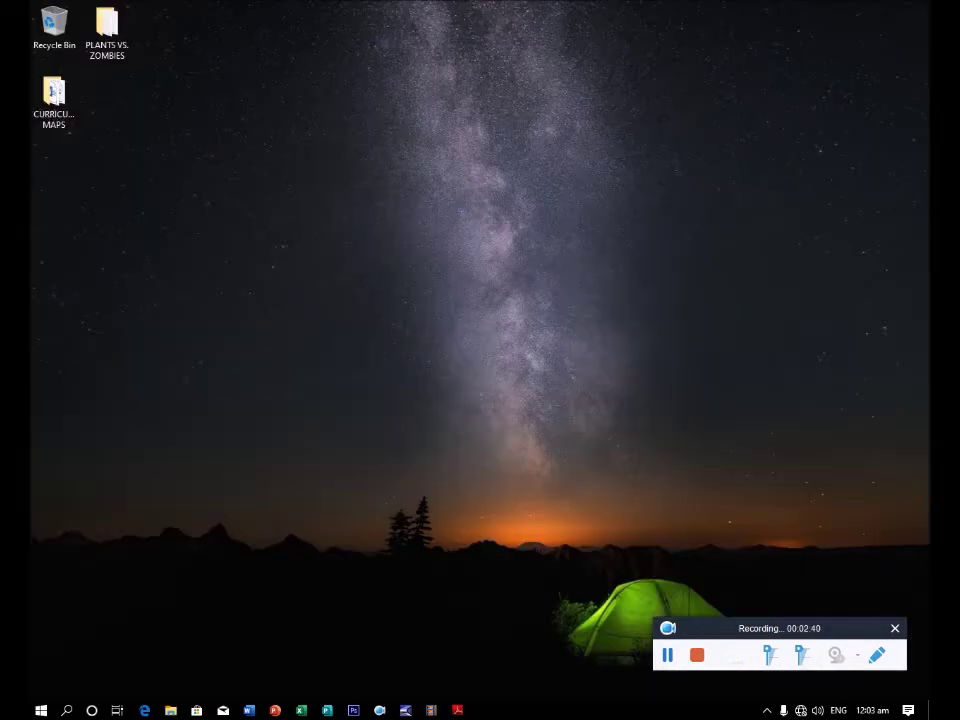
{"action": "double_click", "coordinate": [54, 26]}
{"action": "left_click", "coordinate": [913, 8]}
Refresh the desktop repeatedly after the cleanup
{"action": "right_click", "coordinate": [441, 244]}
{"action": "left_click", "coordinate": [479, 285]}
{"action": "right_click", "coordinate": [465, 289]}
{"action": "left_click", "coordinate": [503, 331]}
{"action": "right_click", "coordinate": [457, 259]}
{"action": "left_click", "coordinate": [494, 300]}
{"action": "right_click", "coordinate": [422, 287]}
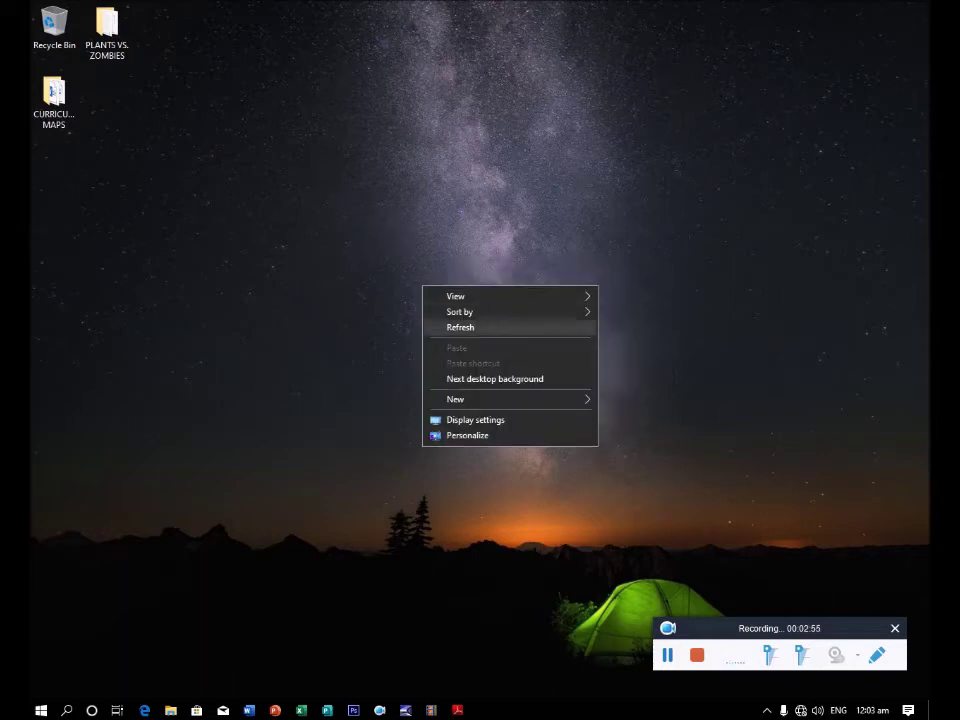
{"action": "left_click", "coordinate": [460, 327]}
{"action": "right_click", "coordinate": [287, 260]}
{"action": "left_click", "coordinate": [325, 301]}
{"action": "right_click", "coordinate": [527, 263]}
{"action": "left_click", "coordinate": [565, 304]}
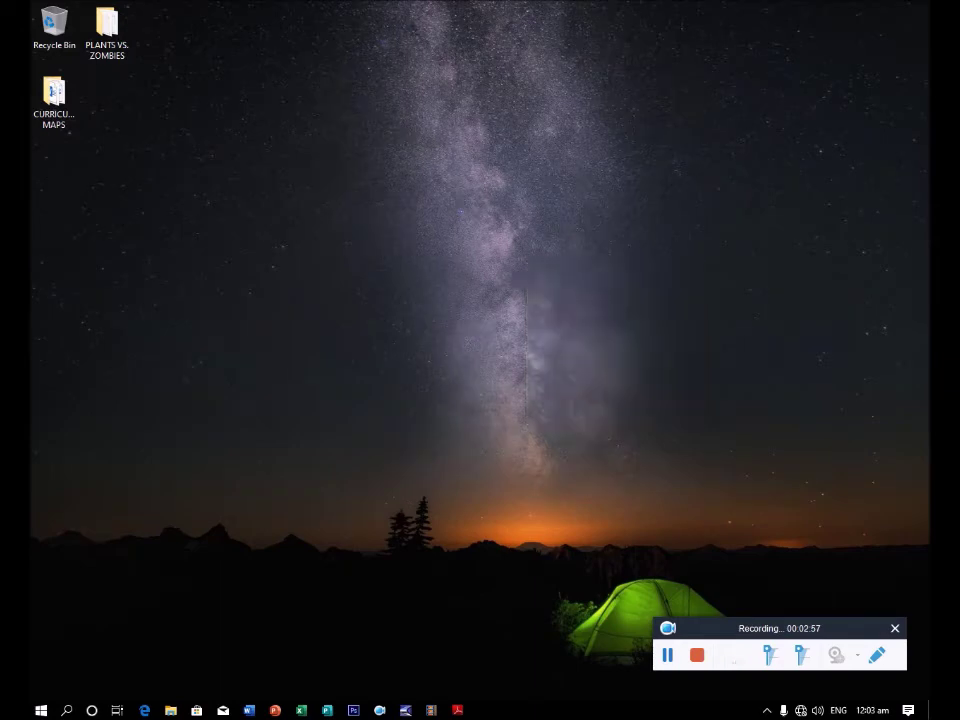
{"action": "right_click", "coordinate": [456, 197]}
{"action": "key", "text": "Escape"}
Search Windows for "system"
{"action": "left_click", "coordinate": [66, 710]}
{"action": "type", "text": "system"}
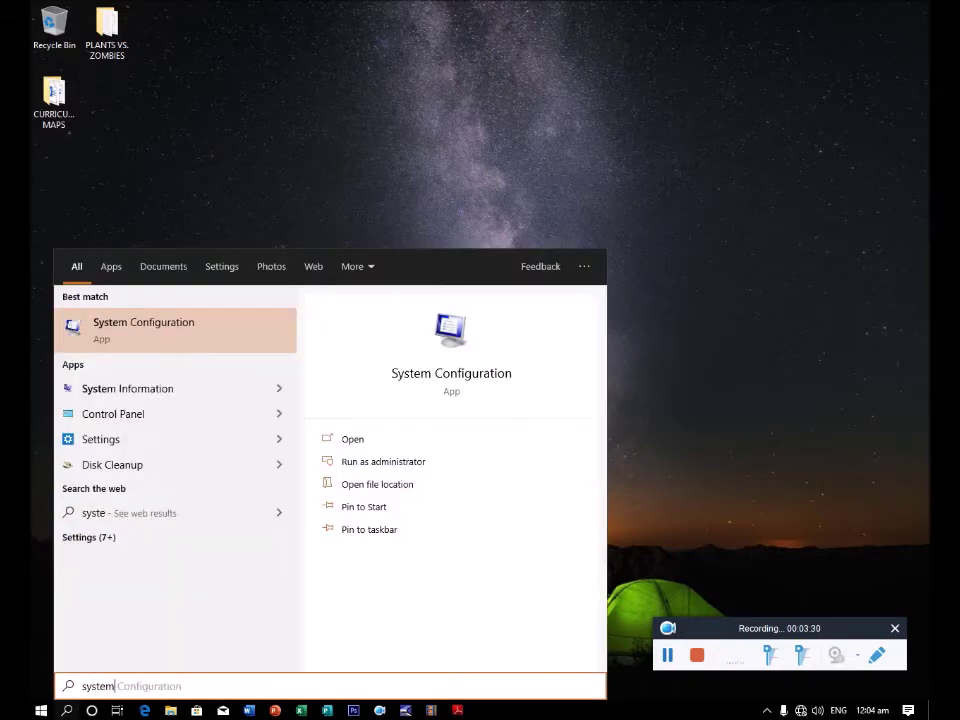
{"action": "left_click", "coordinate": [111, 266]}
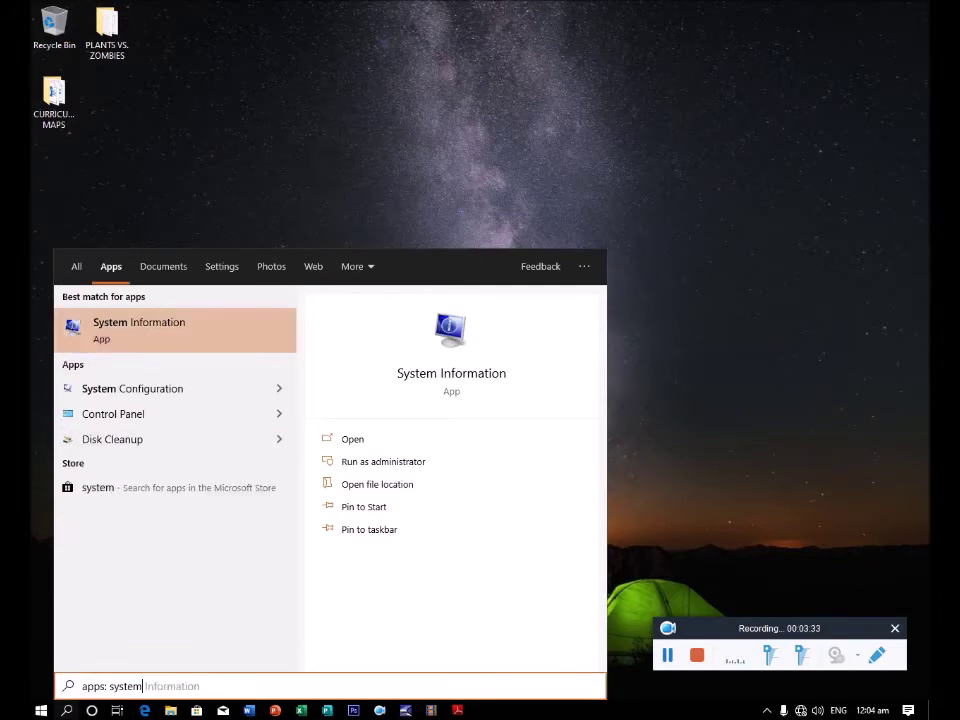
{"action": "type", "text": "In"}
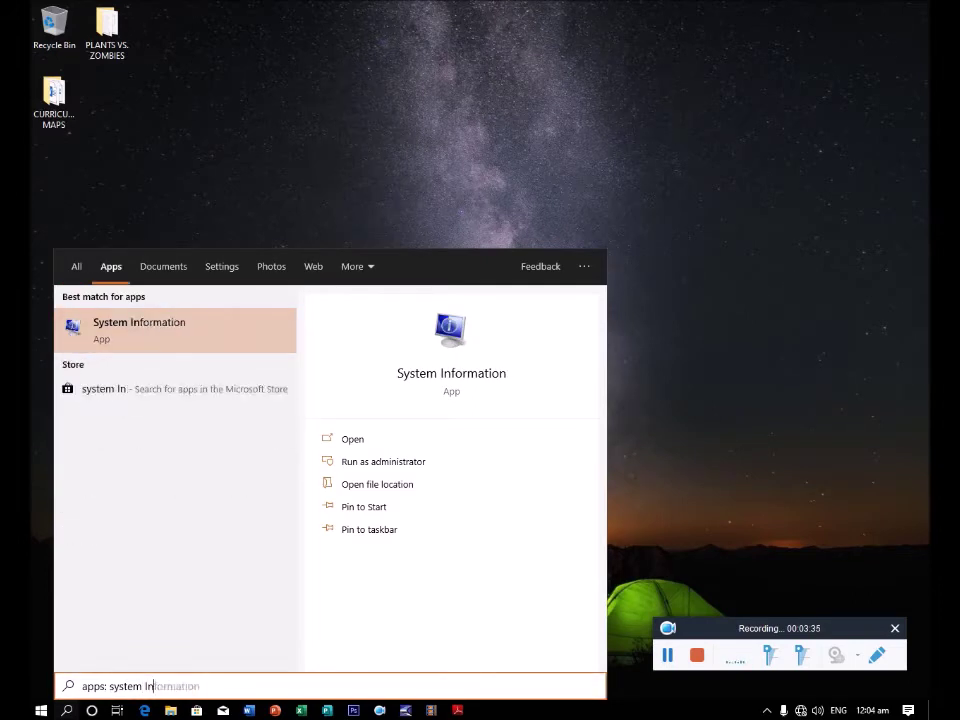
{"action": "key", "text": "BackSpace"}
{"action": "key", "text": "BackSpace"}
{"action": "key", "text": "BackSpace"}
{"action": "key", "text": "BackSpace"}
{"action": "key", "text": "BackSpace"}
{"action": "key", "text": "BackSpace"}
{"action": "key", "text": "BackSpace"}
{"action": "key", "text": "BackSpace"}
{"action": "key", "text": "BackSpace"}
{"action": "key", "text": "BackSpace"}
Search all results for "system", open System Configuration and move its window higher on the desktop
{"action": "type", "text": "system"}
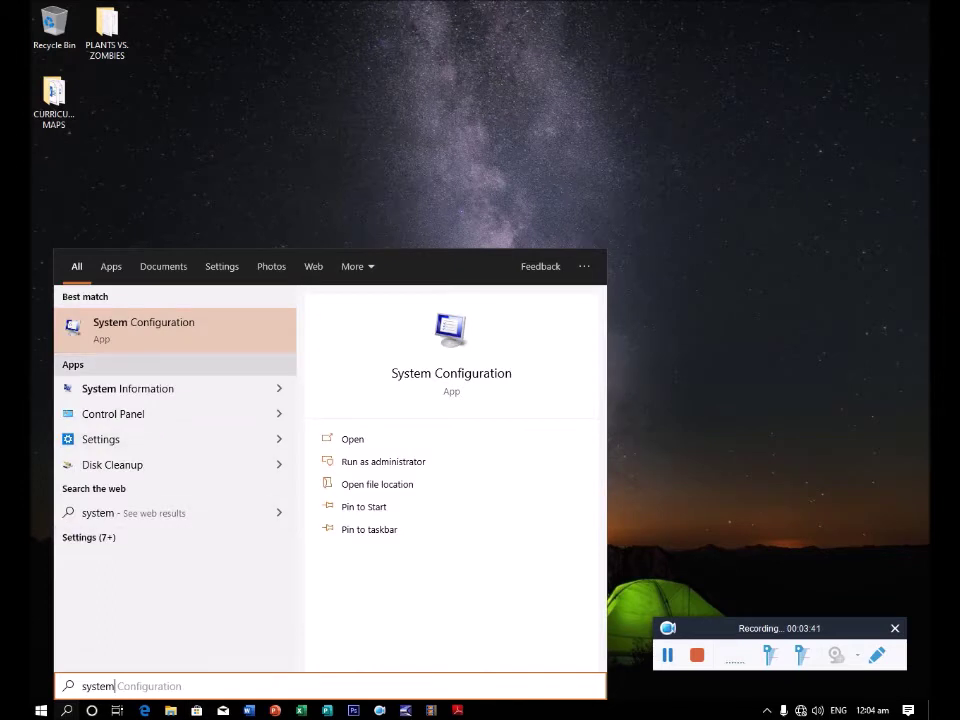
{"action": "key", "text": "Return"}
{"action": "left_click_drag", "start_coordinate": [500, 225], "coordinate": [524, 139]}
Review the General startup selection in System Configuration and return to the Boot options
{"action": "left_click", "coordinate": [355, 160]}
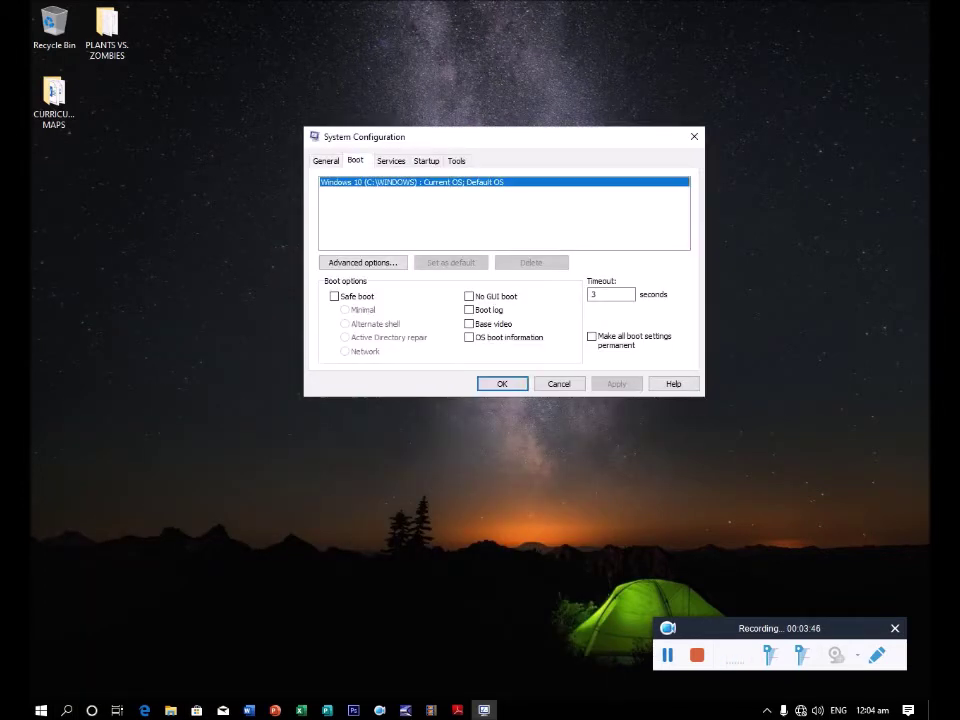
{"action": "key", "text": "ctrl+shift+Tab"}
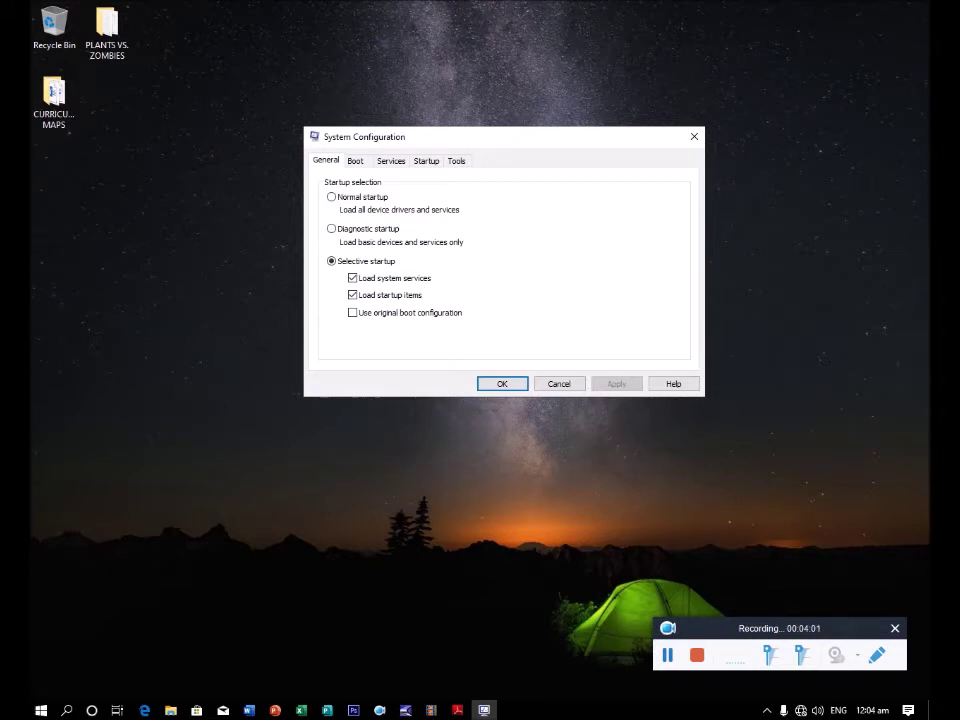
{"action": "left_click", "coordinate": [355, 160]}
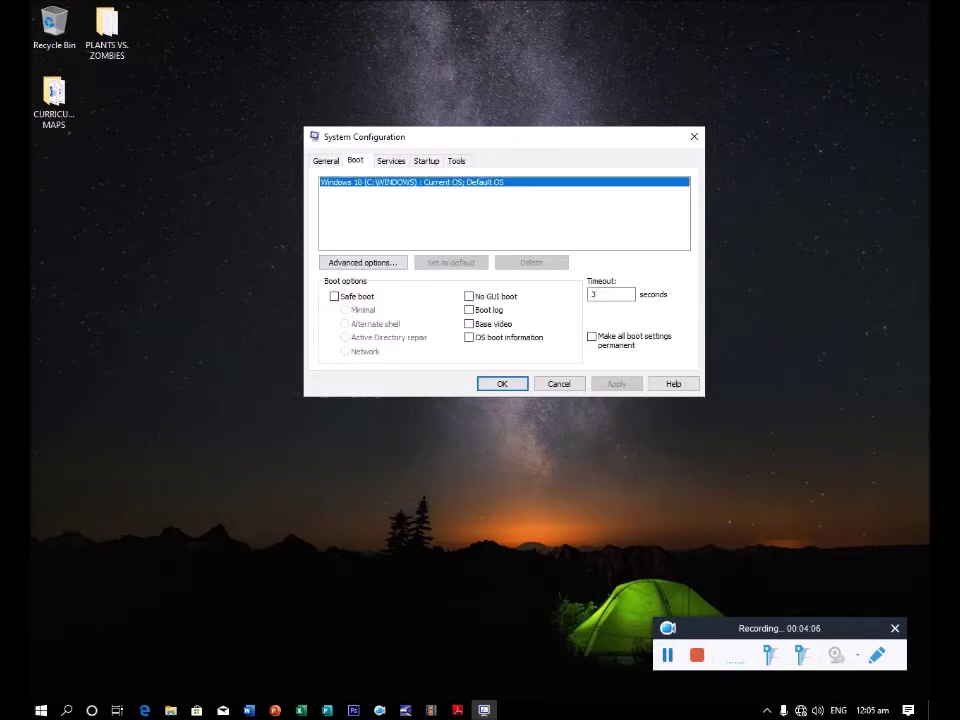
Set the number of processors to 2 in the advanced boot options and confirm the dialog
{"action": "left_click", "coordinate": [362, 262]}
{"action": "key", "text": "Tab"}
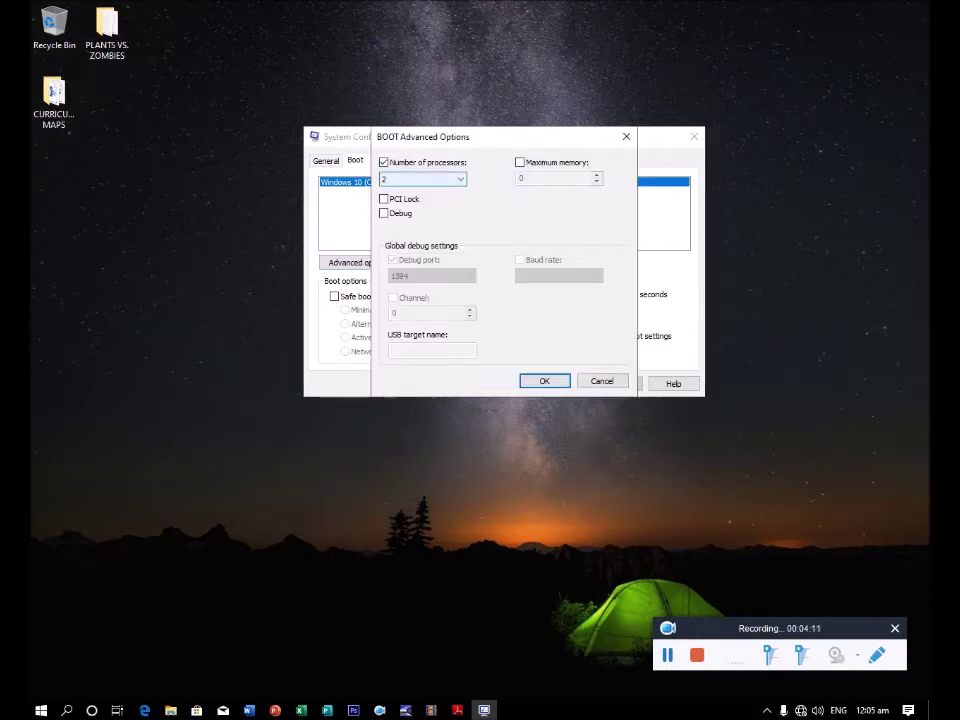
{"action": "key", "text": "alt+Down"}
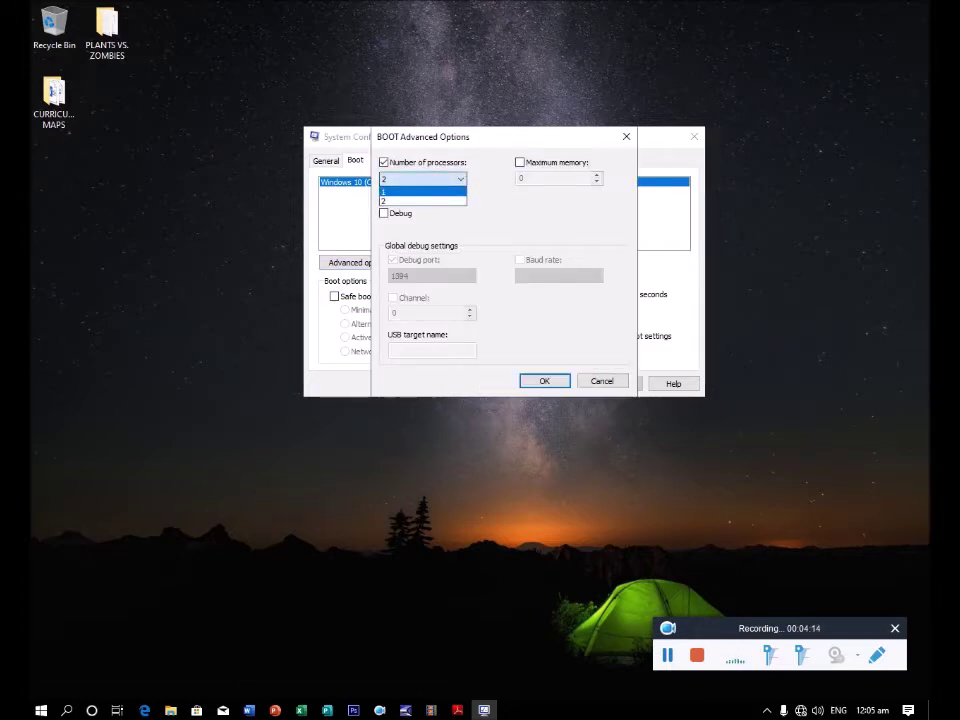
{"action": "key", "text": "Down"}
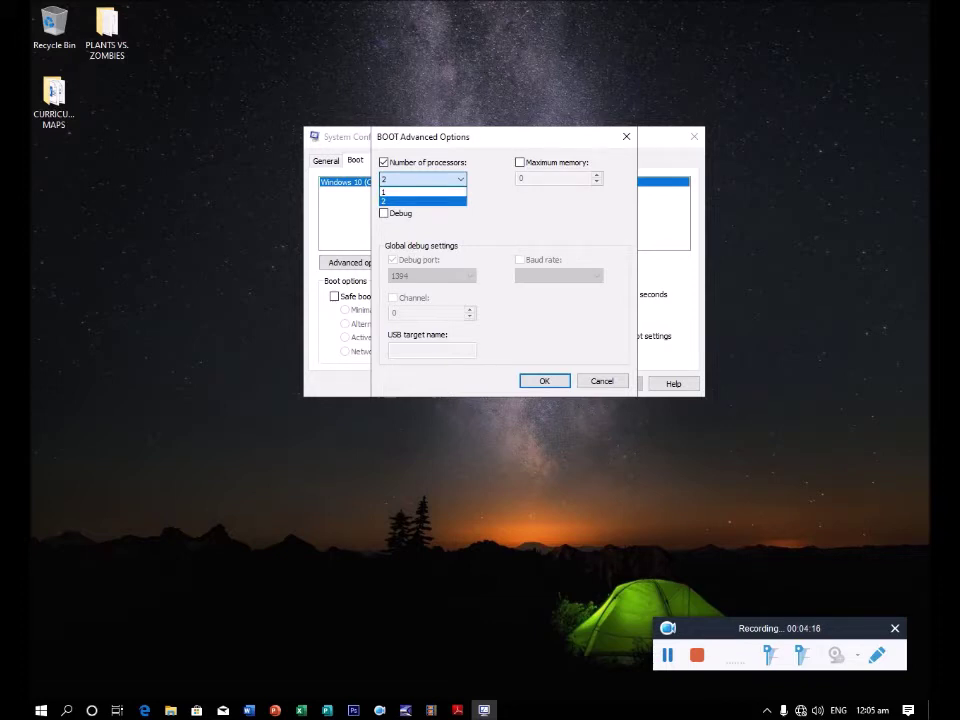
{"action": "key", "text": "Return"}
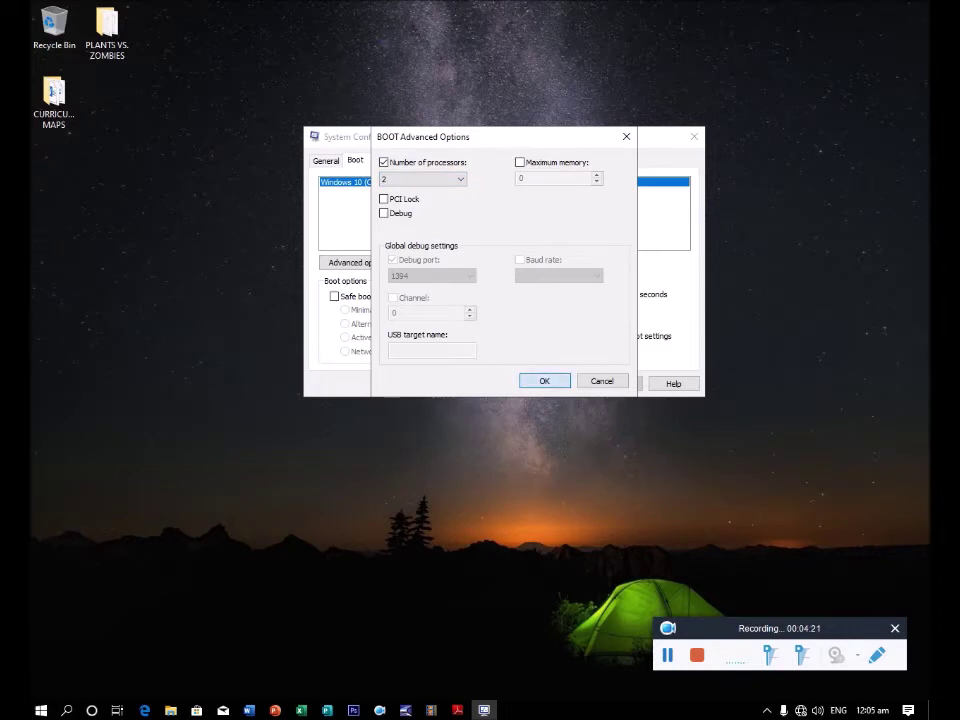
{"action": "key", "text": "Return"}
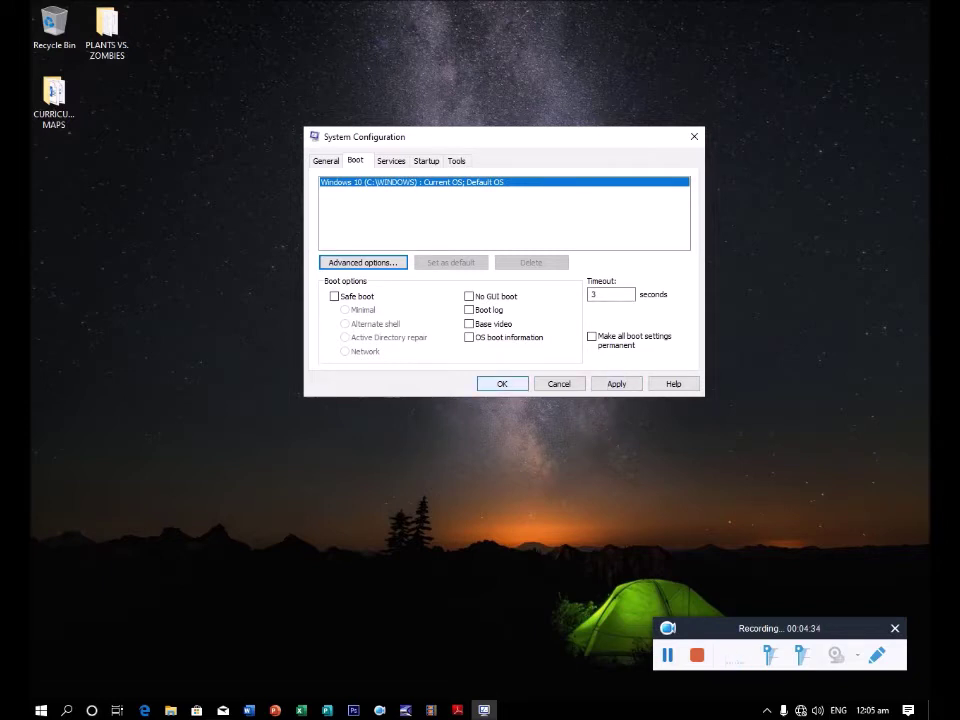
Save the System Configuration changes, close it and refresh the desktop
{"action": "left_click", "coordinate": [502, 383]}
{"action": "left_click", "coordinate": [591, 307]}
{"action": "right_click", "coordinate": [467, 192]}
{"action": "right_click", "coordinate": [435, 227]}
{"action": "left_click", "coordinate": [472, 268]}
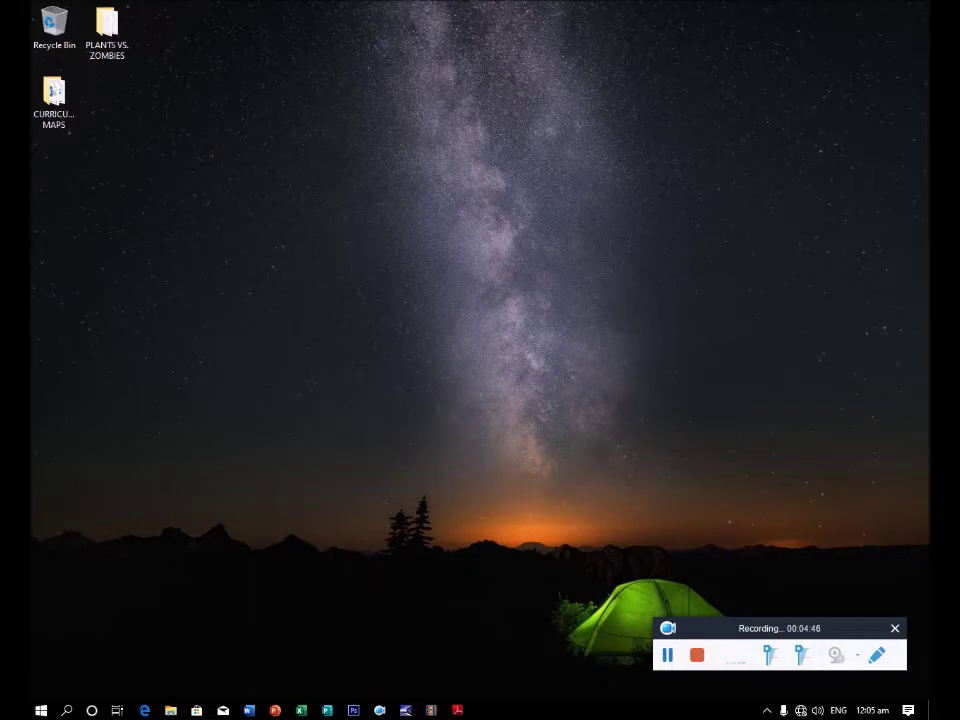
Search Windows for "control", open Control Panel, review the installed programs available for uninstalling, and close the window
{"action": "left_click", "coordinate": [66, 710]}
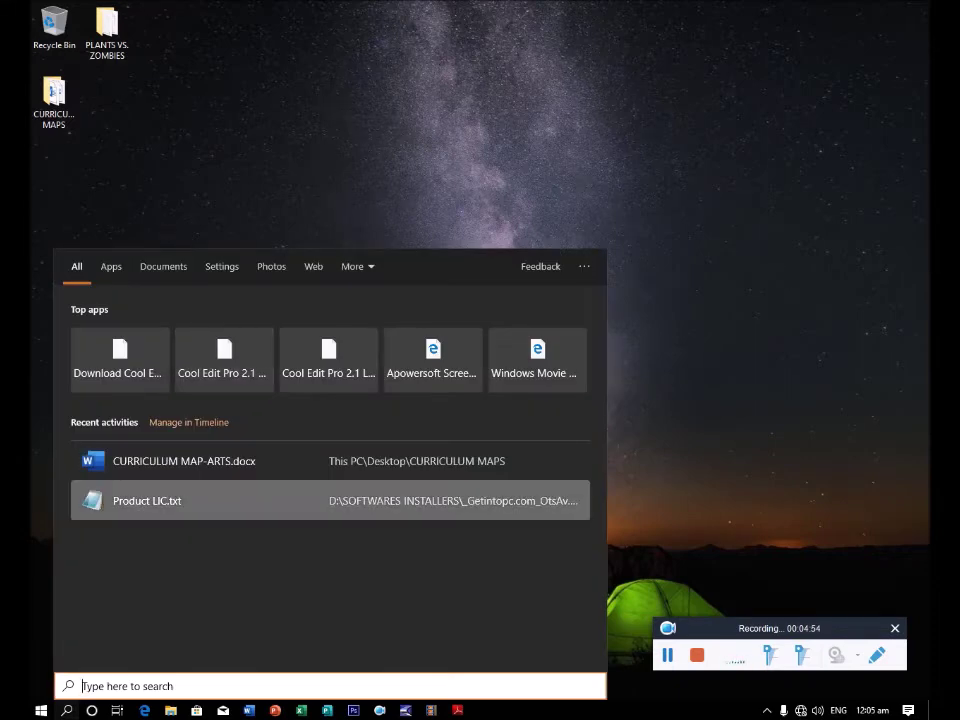
{"action": "type", "text": "control"}
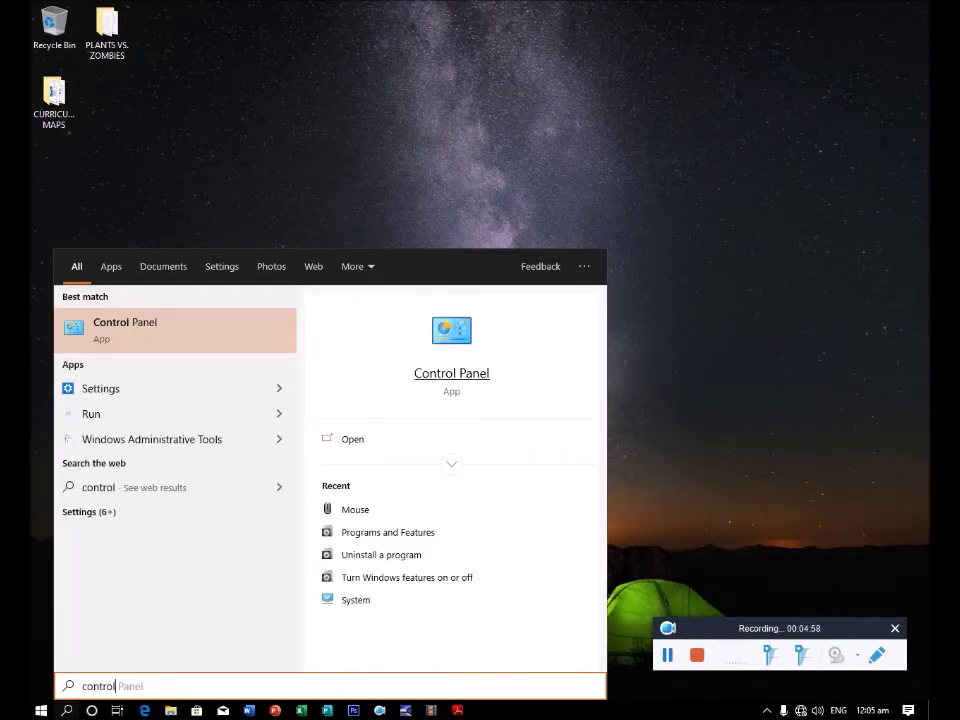
{"action": "key", "text": "Return"}
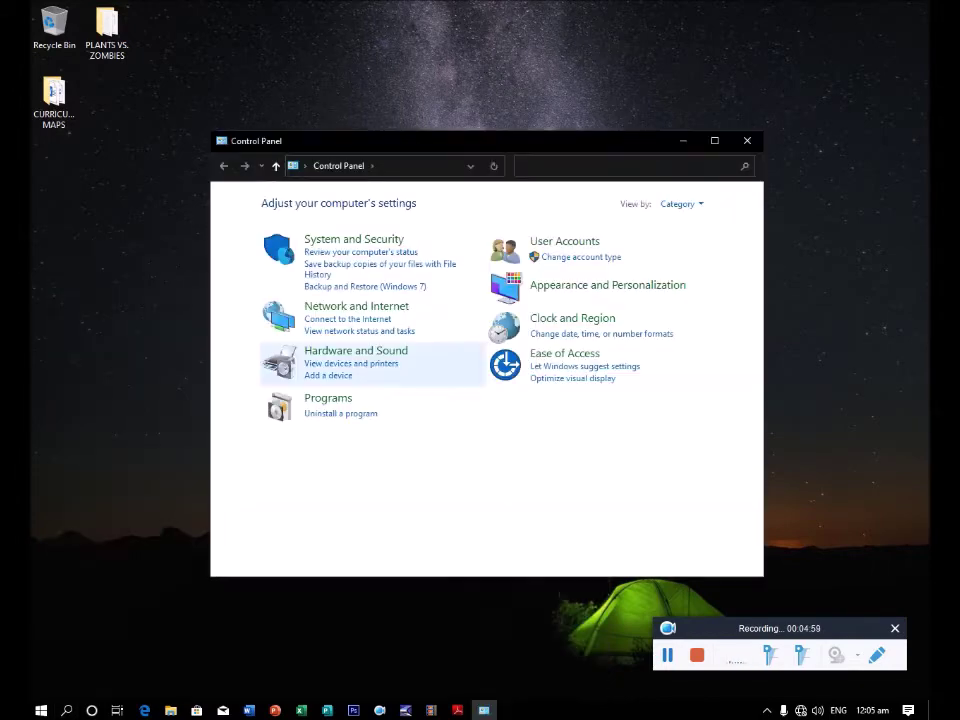
{"action": "left_click", "coordinate": [343, 411]}
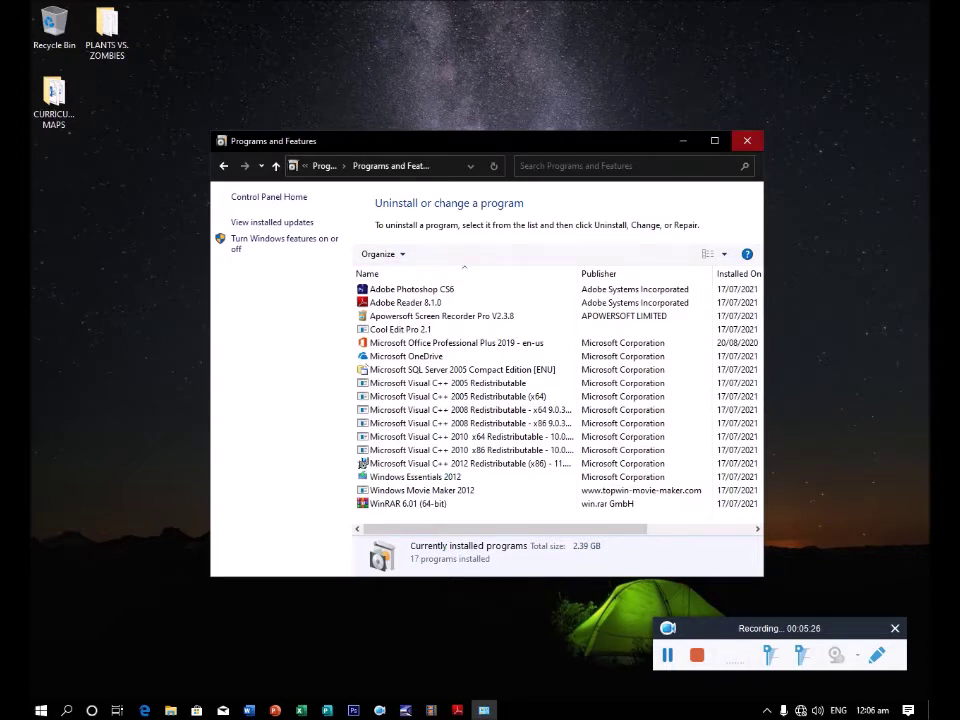
{"action": "left_click", "coordinate": [746, 141]}
Refresh the desktop repeatedly, briefly opening and closing File Explorer in between
{"action": "right_click", "coordinate": [669, 148]}
{"action": "left_click", "coordinate": [707, 188]}
{"action": "right_click", "coordinate": [537, 130]}
{"action": "left_click", "coordinate": [575, 173]}
{"action": "right_click", "coordinate": [571, 183]}
{"action": "left_click", "coordinate": [609, 224]}
{"action": "right_click", "coordinate": [441, 147]}
{"action": "left_click", "coordinate": [479, 188]}
{"action": "right_click", "coordinate": [475, 184]}
{"action": "left_click", "coordinate": [513, 226]}
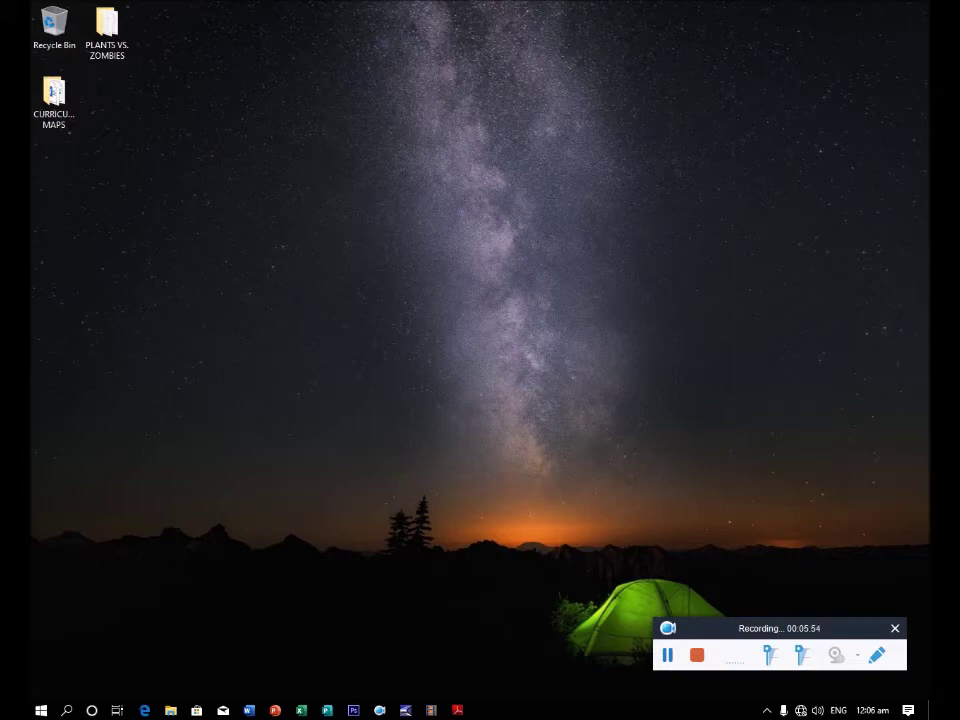
{"action": "right_click", "coordinate": [464, 253]}
{"action": "left_click", "coordinate": [492, 291]}
{"action": "right_click", "coordinate": [435, 247]}
{"action": "left_click", "coordinate": [472, 289]}
{"action": "right_click", "coordinate": [461, 283]}
{"action": "left_click", "coordinate": [498, 325]}
{"action": "right_click", "coordinate": [349, 223]}
{"action": "left_click", "coordinate": [387, 265]}
{"action": "right_click", "coordinate": [375, 210]}
{"action": "left_click", "coordinate": [413, 253]}
{"action": "key", "text": "super+e"}
{"action": "left_click", "coordinate": [913, 7]}
{"action": "right_click", "coordinate": [414, 198]}
{"action": "left_click", "coordinate": [452, 239]}
Search Windows for "start", review the Startup Apps settings, close them and refresh the desktop
{"action": "left_click", "coordinate": [66, 710]}
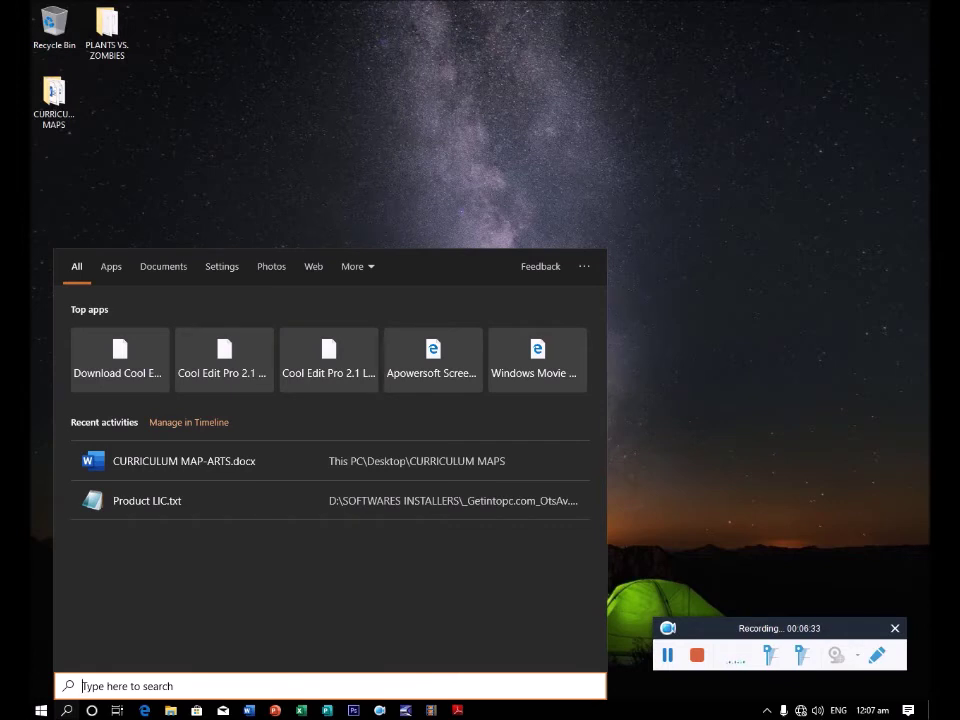
{"action": "type", "text": "start"}
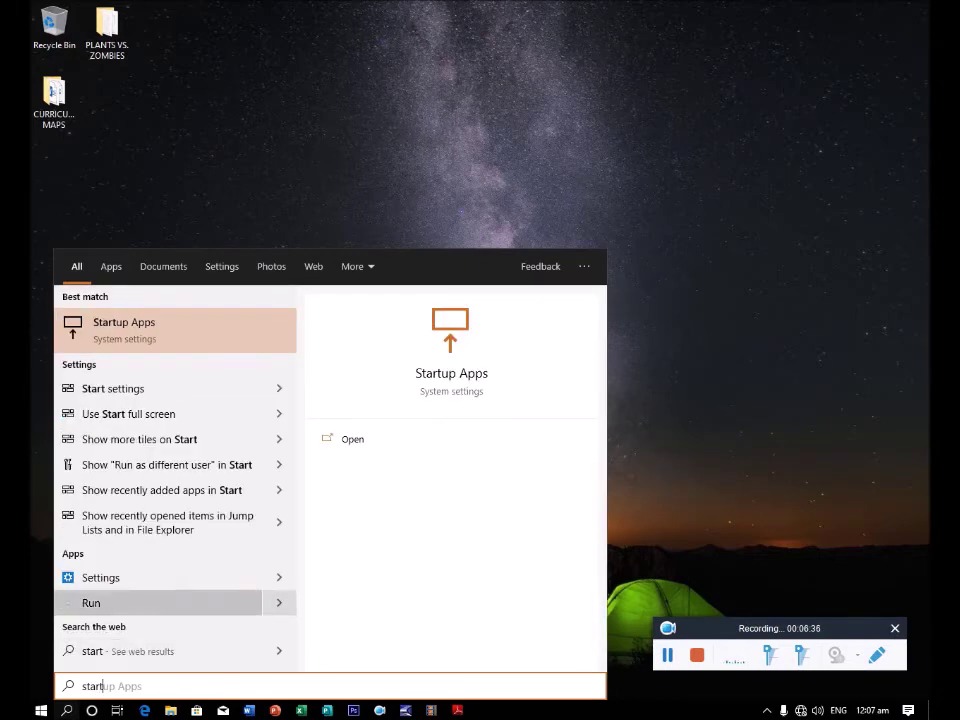
{"action": "left_click", "coordinate": [124, 328]}
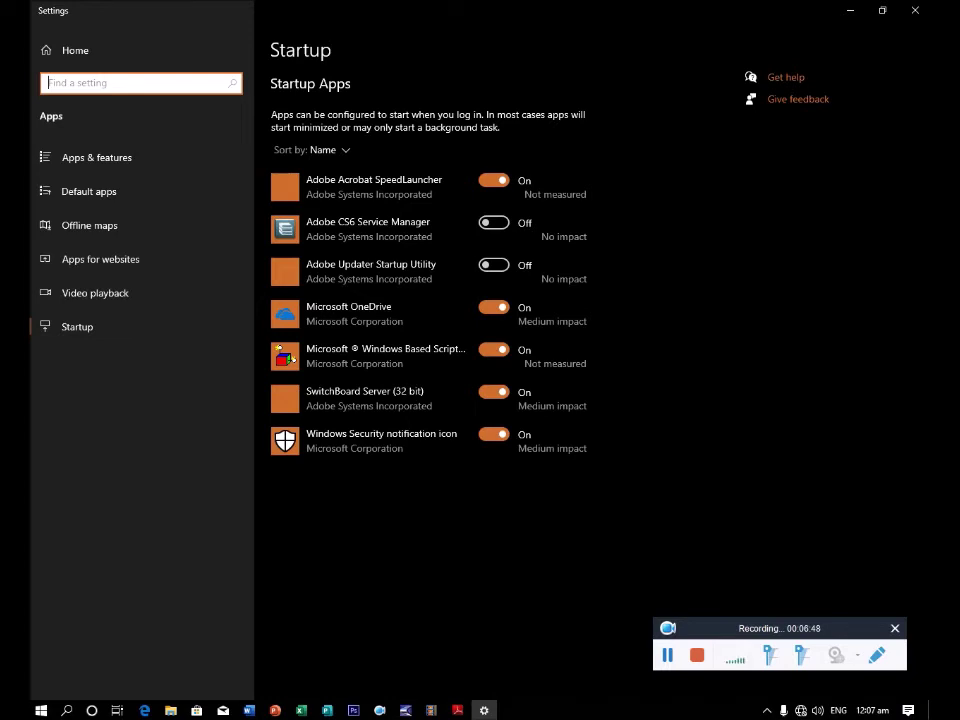
{"action": "left_click", "coordinate": [915, 10]}
{"action": "right_click", "coordinate": [508, 177]}
{"action": "left_click", "coordinate": [594, 216]}
Search Windows for "sett", open Settings and go to the Privacy section
{"action": "left_click", "coordinate": [41, 710]}
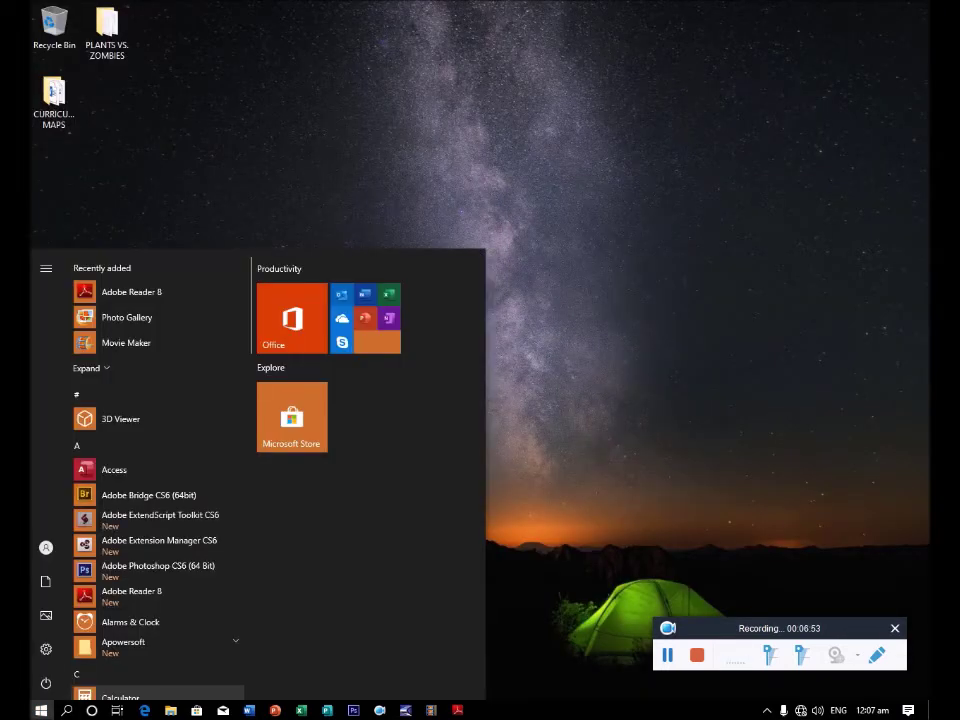
{"action": "left_click", "coordinate": [66, 710]}
{"action": "key", "text": "super+s"}
{"action": "type", "text": "sett"}
{"action": "key", "text": "Return"}
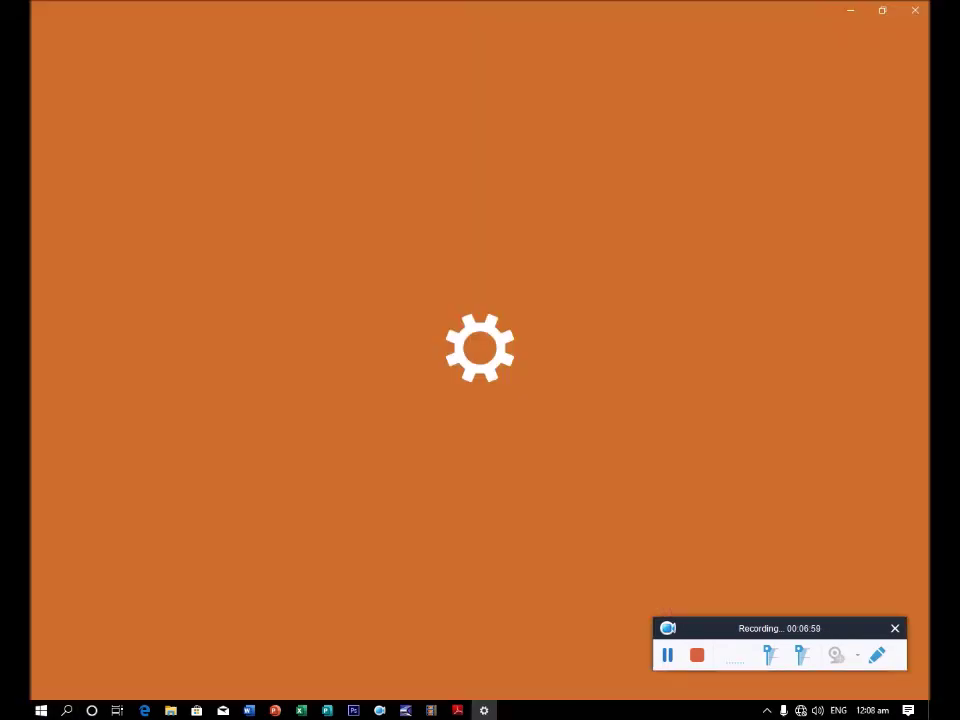
{"action": "left_click", "coordinate": [728, 312]}
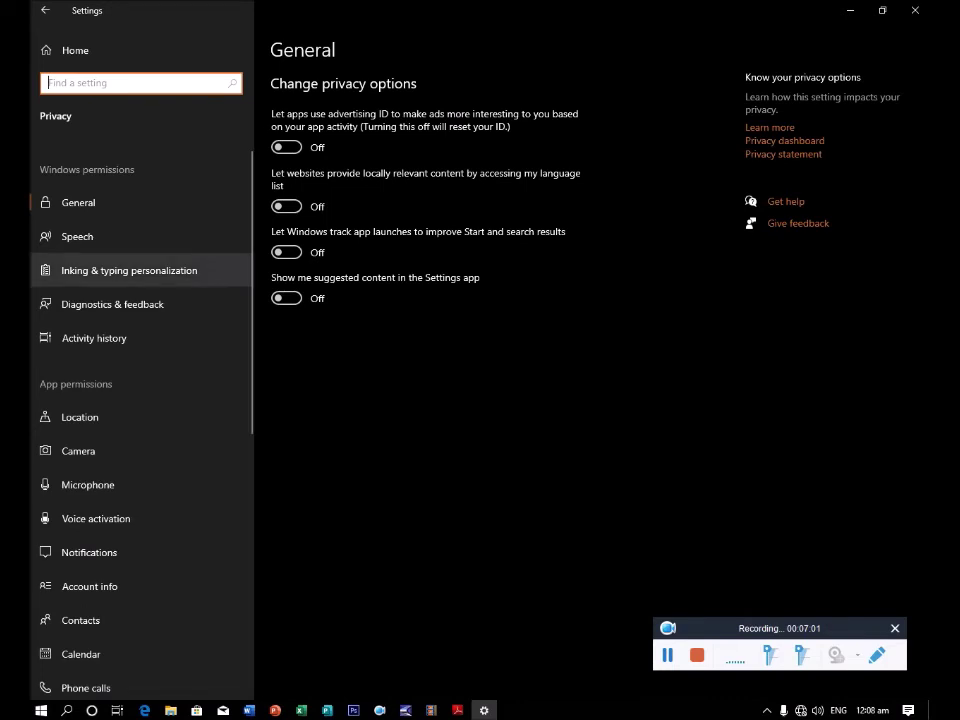
Examine the privacy categories, including General, Speech, Inking & typing personalization and Diagnostics & feedback
{"action": "scroll", "coordinate": [140, 336], "scroll_direction": "down", "scroll_amount": 4}
{"action": "scroll", "coordinate": [140, 336], "scroll_direction": "down", "scroll_amount": 1}
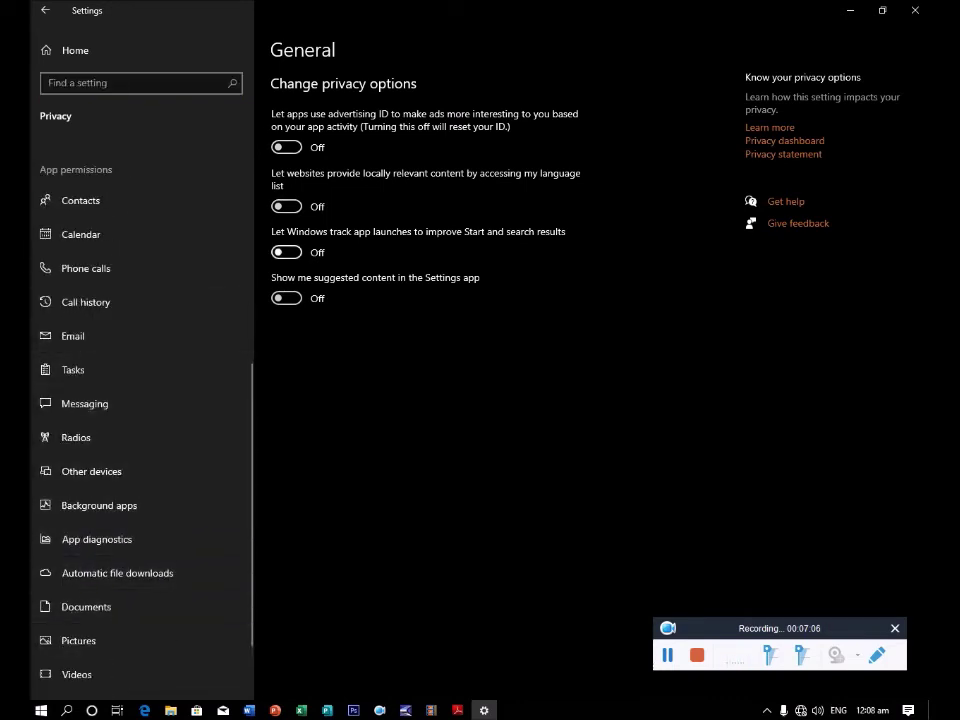
{"action": "scroll", "coordinate": [140, 318], "scroll_direction": "up", "scroll_amount": 1}
{"action": "scroll", "coordinate": [140, 318], "scroll_direction": "up", "scroll_amount": 3}
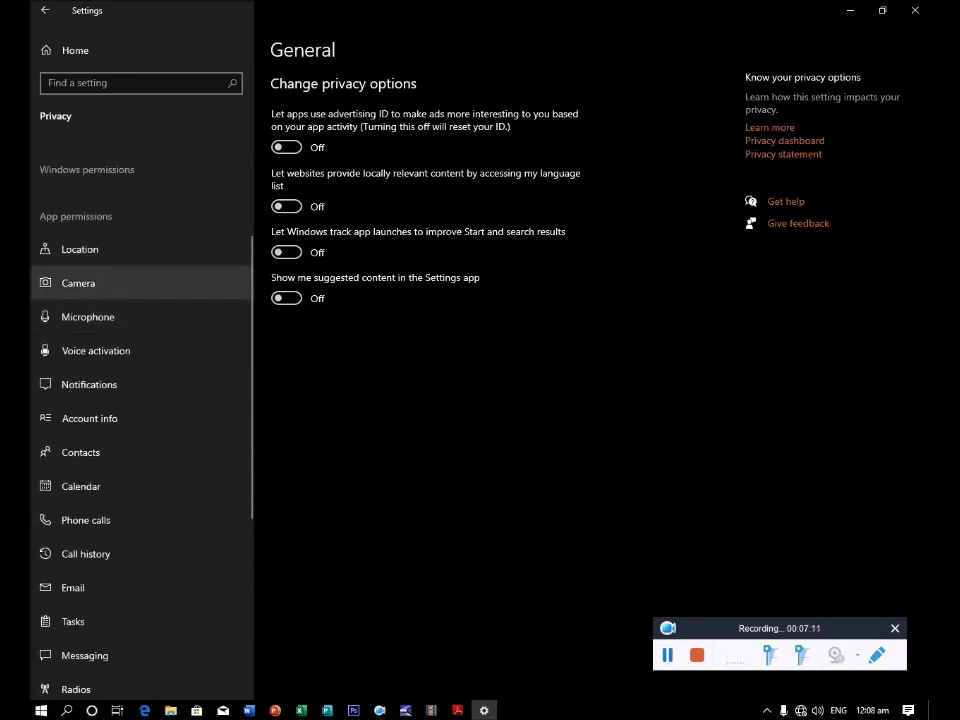
{"action": "scroll", "coordinate": [140, 249], "scroll_direction": "up", "scroll_amount": 4}
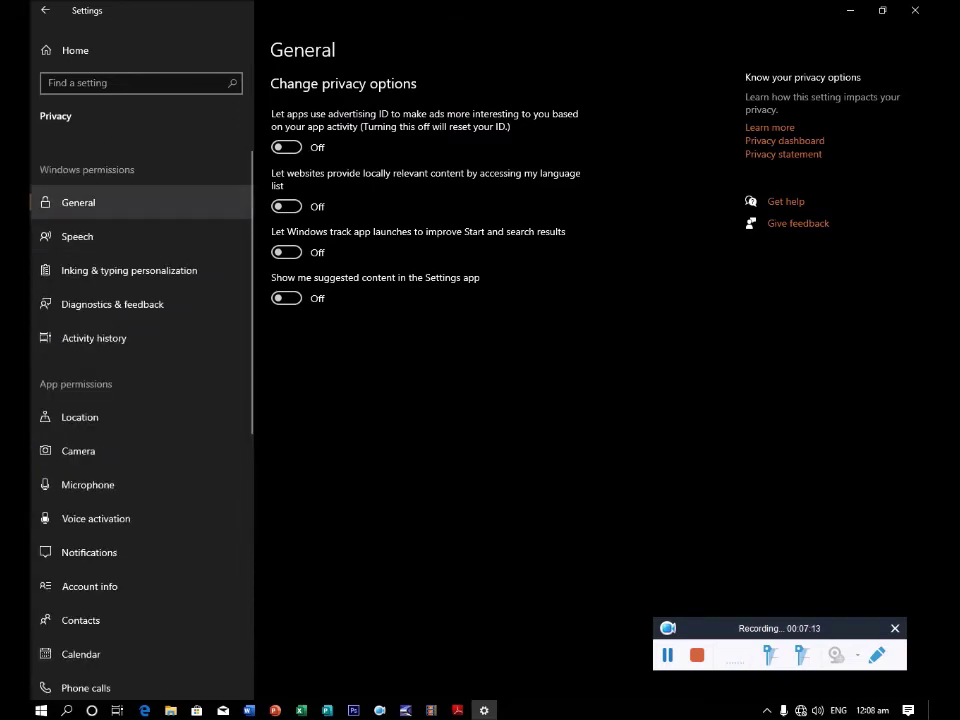
{"action": "left_click", "coordinate": [77, 236]}
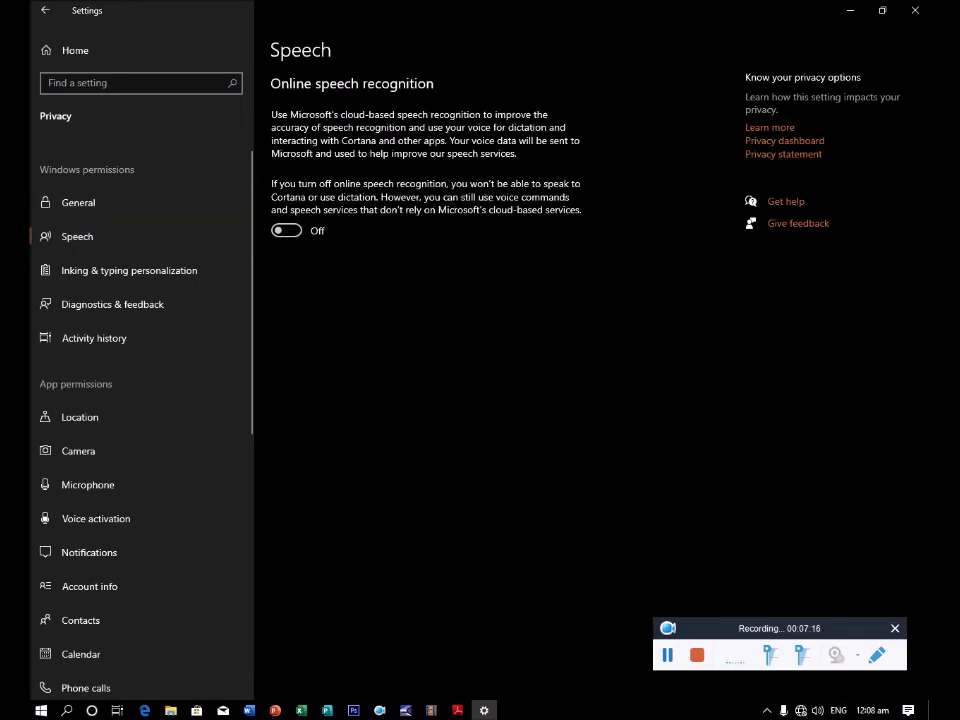
{"action": "left_click", "coordinate": [110, 270]}
{"action": "left_click", "coordinate": [286, 204]}
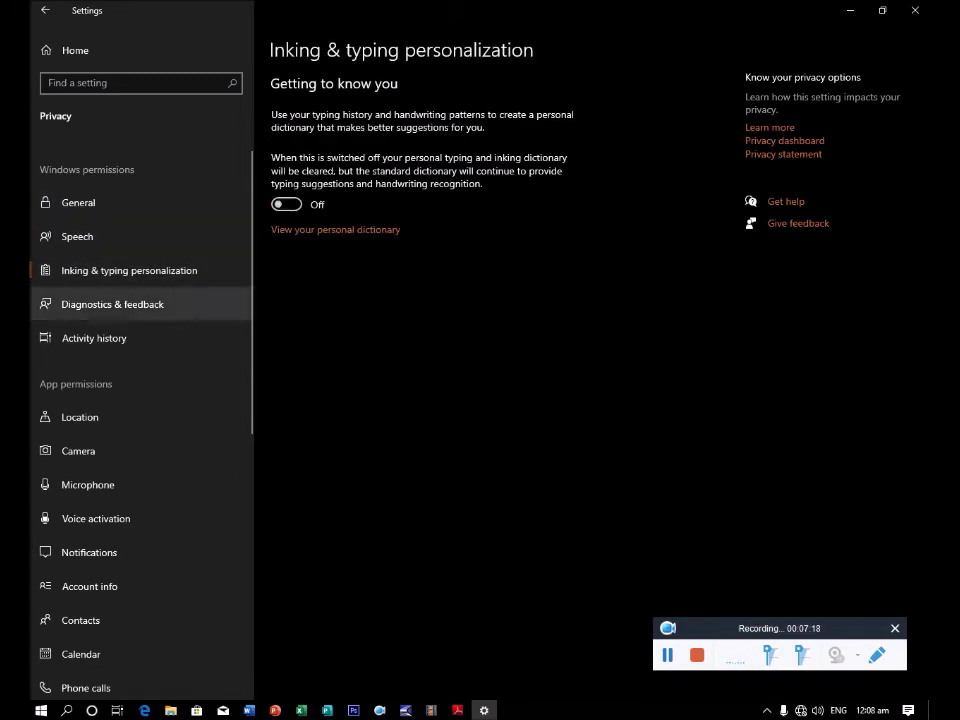
{"action": "left_click", "coordinate": [112, 304]}
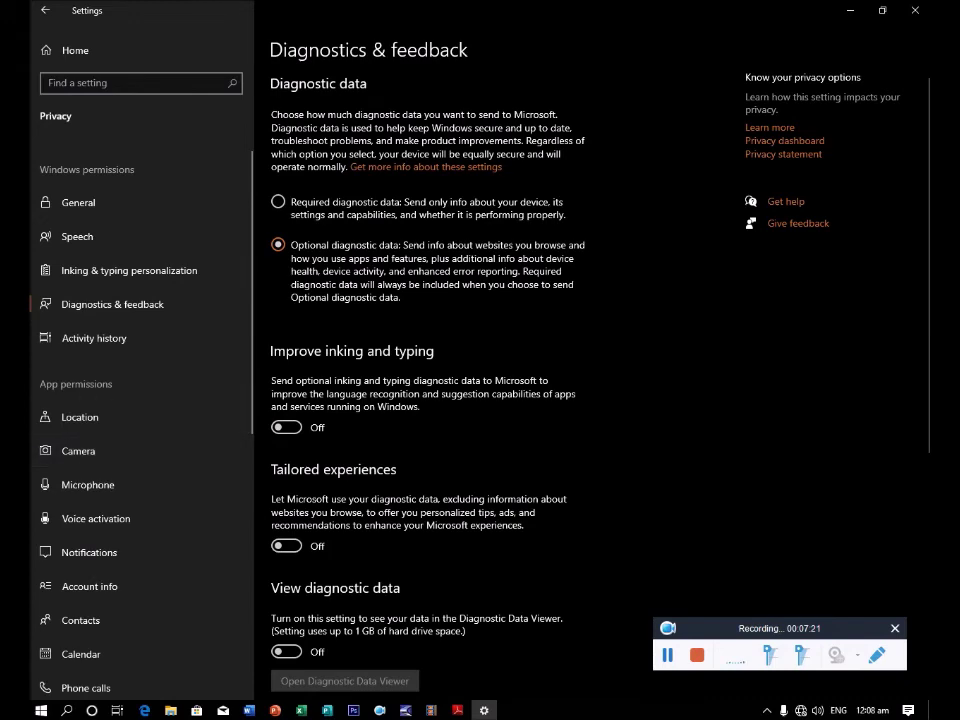
Review the app permissions for Voice activation, Notifications, Account info, Contacts, Calendar, Phone calls, Call history and Email
{"action": "scroll", "coordinate": [140, 388], "scroll_direction": "down", "scroll_amount": 1}
{"action": "left_click", "coordinate": [96, 433]}
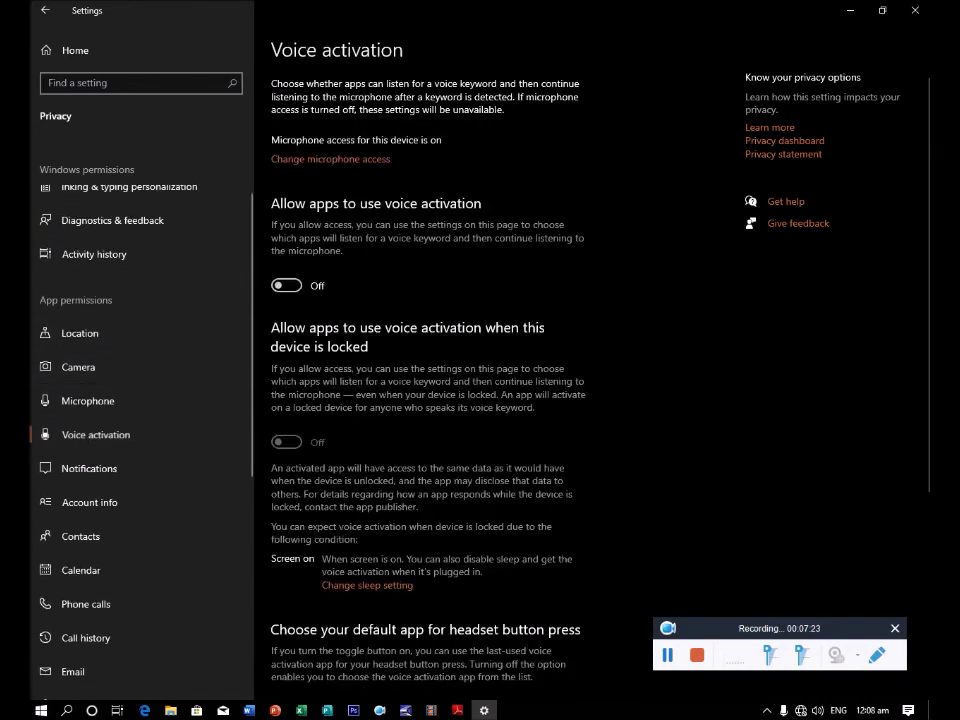
{"action": "scroll", "coordinate": [140, 389], "scroll_direction": "down", "scroll_amount": 1}
{"action": "left_click", "coordinate": [140, 389]}
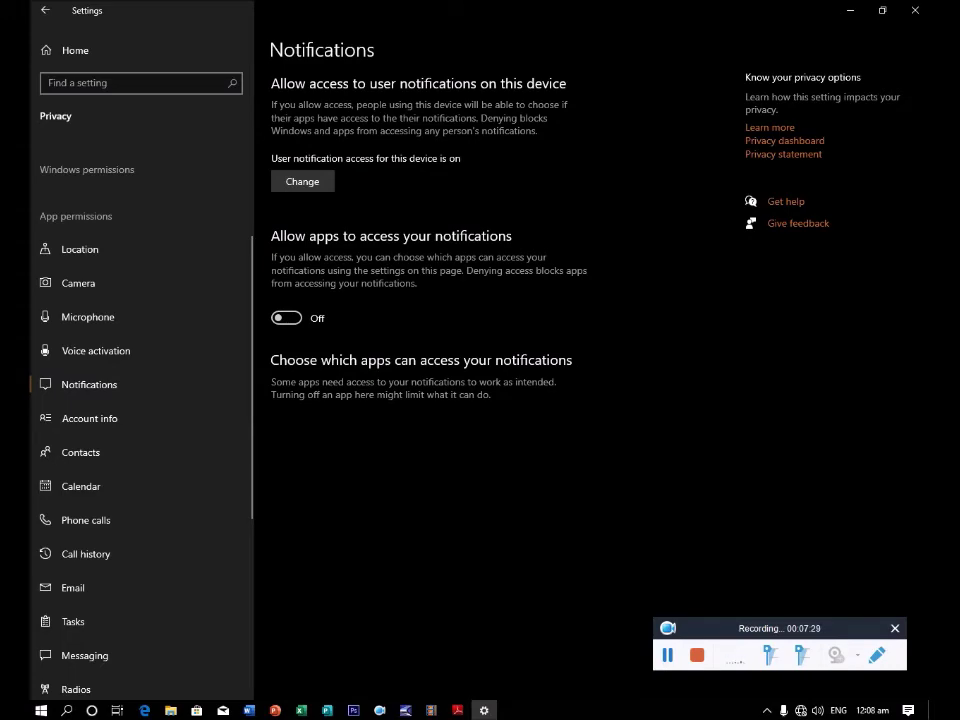
{"action": "left_click", "coordinate": [140, 418]}
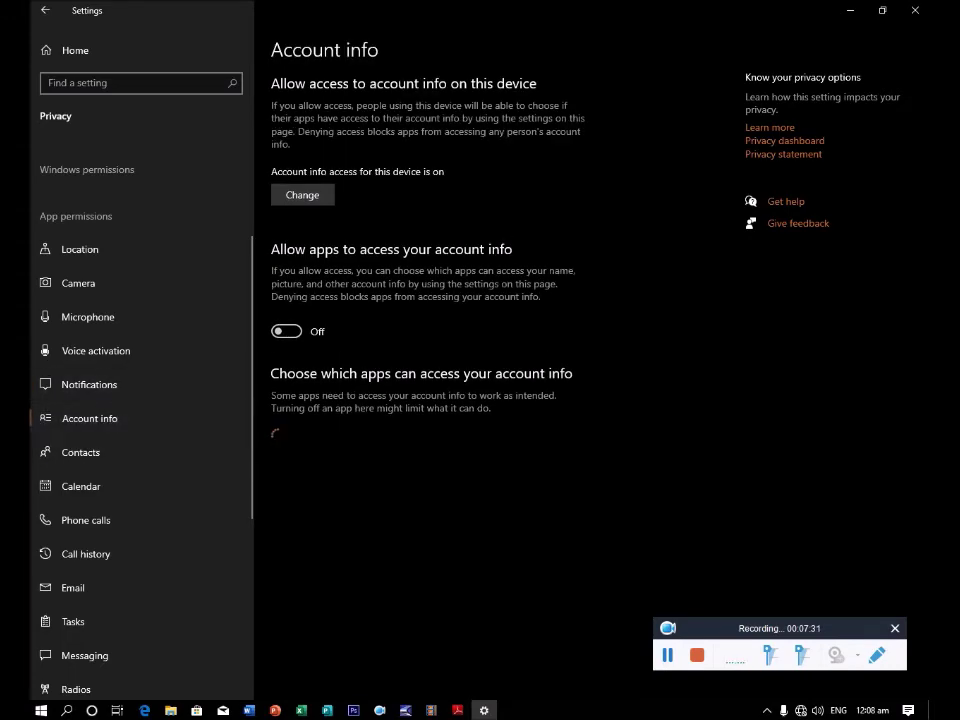
{"action": "left_click", "coordinate": [140, 452]}
{"action": "left_click", "coordinate": [140, 486]}
{"action": "left_click", "coordinate": [140, 520]}
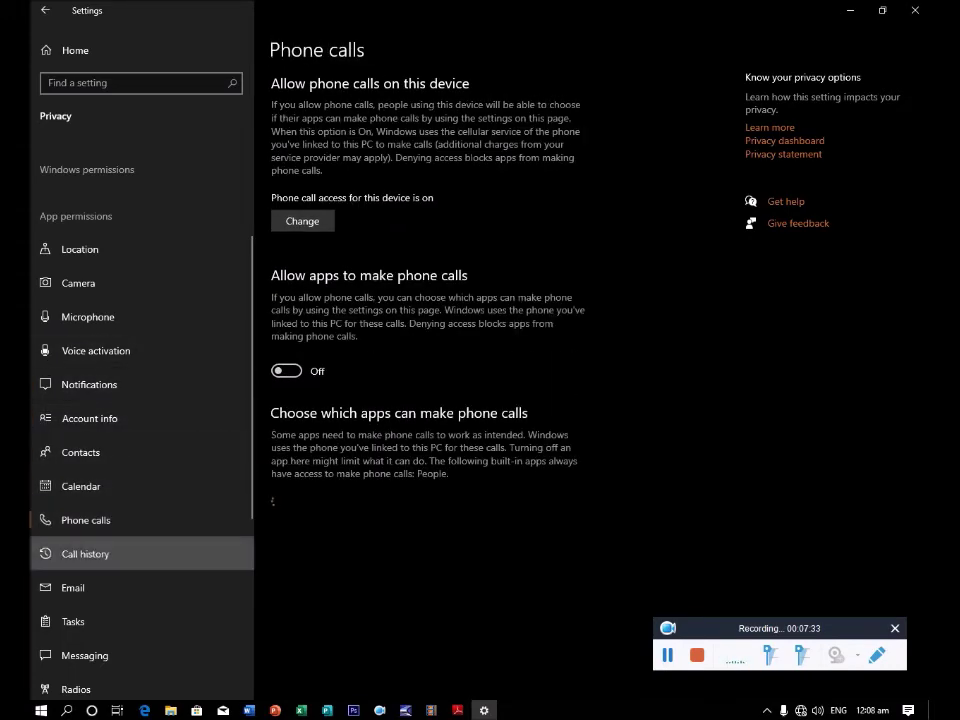
{"action": "left_click", "coordinate": [140, 554]}
{"action": "left_click", "coordinate": [140, 587]}
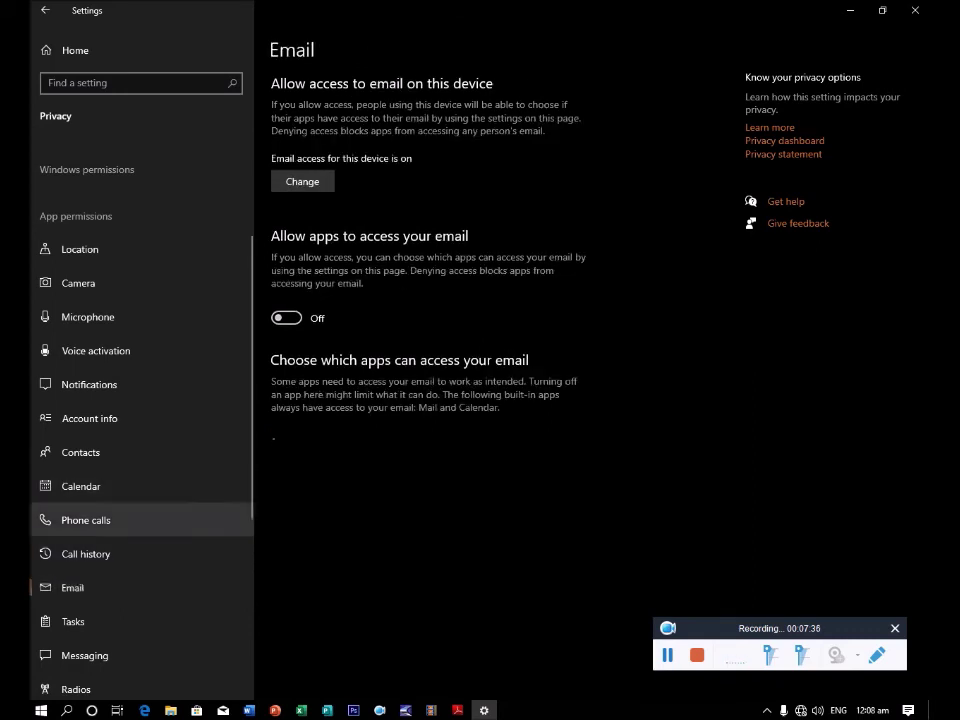
Review the app permissions for Messaging, Radios and Background apps, and close Settings
{"action": "scroll", "coordinate": [140, 520], "scroll_direction": "down", "scroll_amount": 1}
{"action": "left_click", "coordinate": [140, 571]}
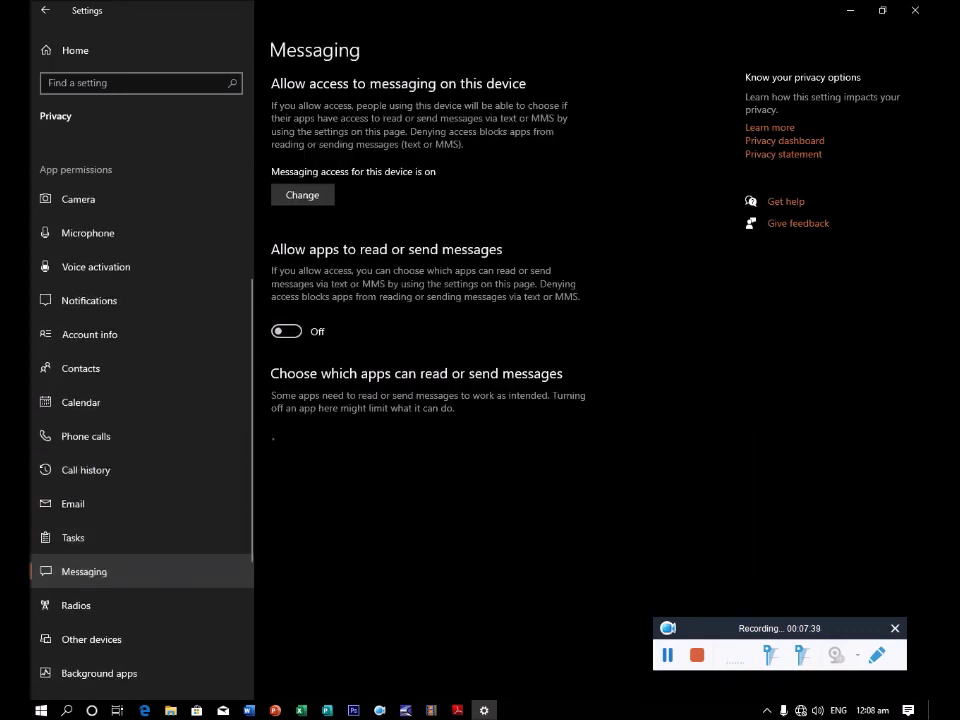
{"action": "scroll", "coordinate": [140, 540], "scroll_direction": "down", "scroll_amount": 2}
{"action": "left_click", "coordinate": [140, 521]}
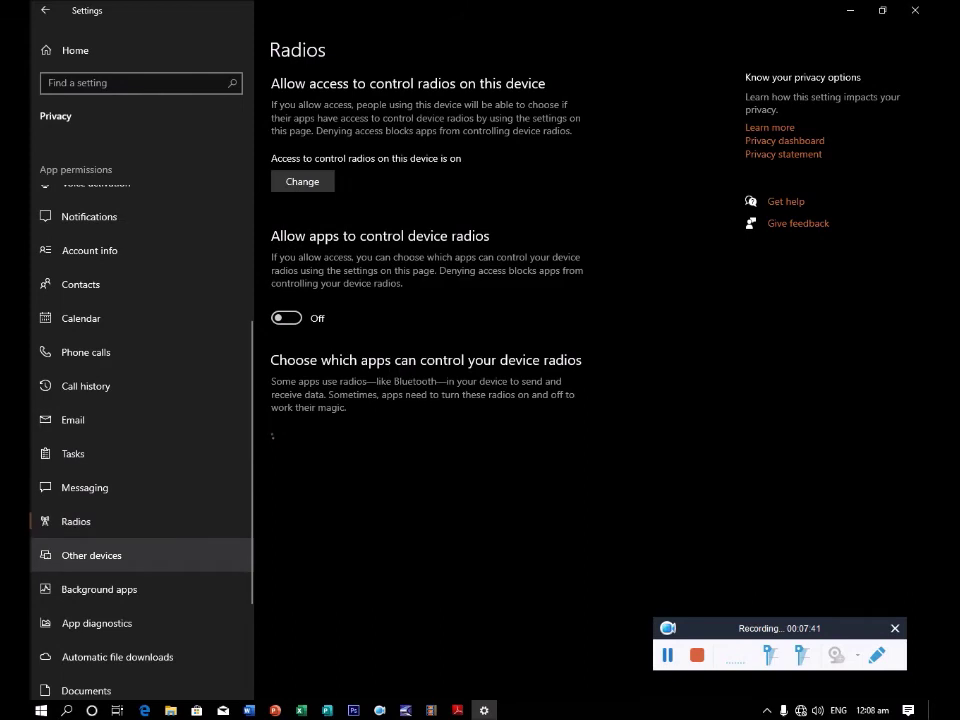
{"action": "left_click", "coordinate": [140, 589]}
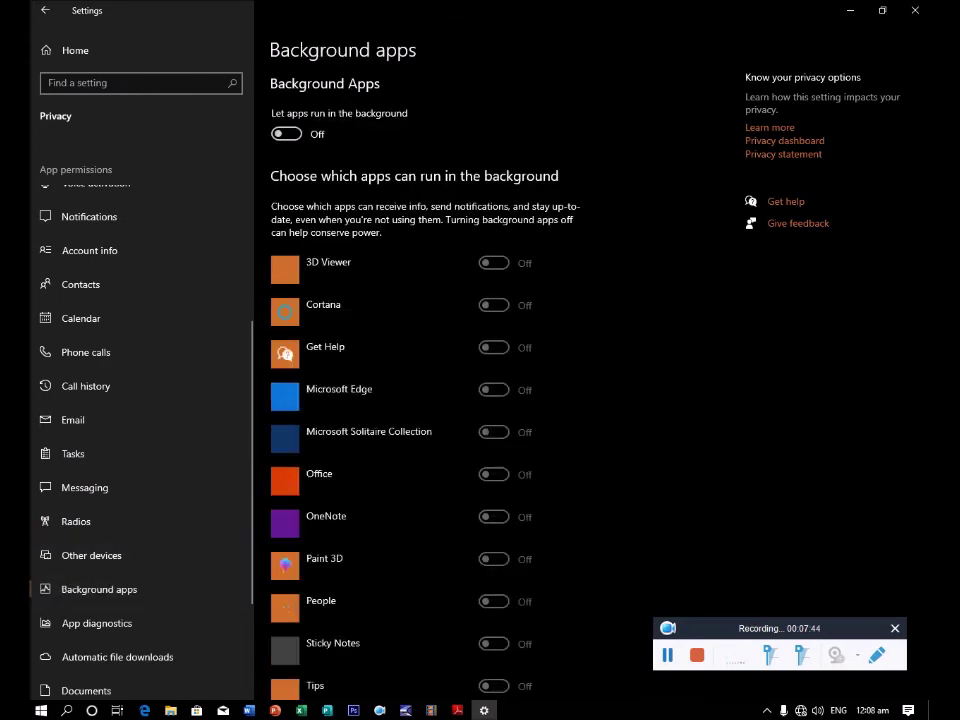
{"action": "left_click", "coordinate": [915, 10]}
{"action": "right_click", "coordinate": [321, 454]}
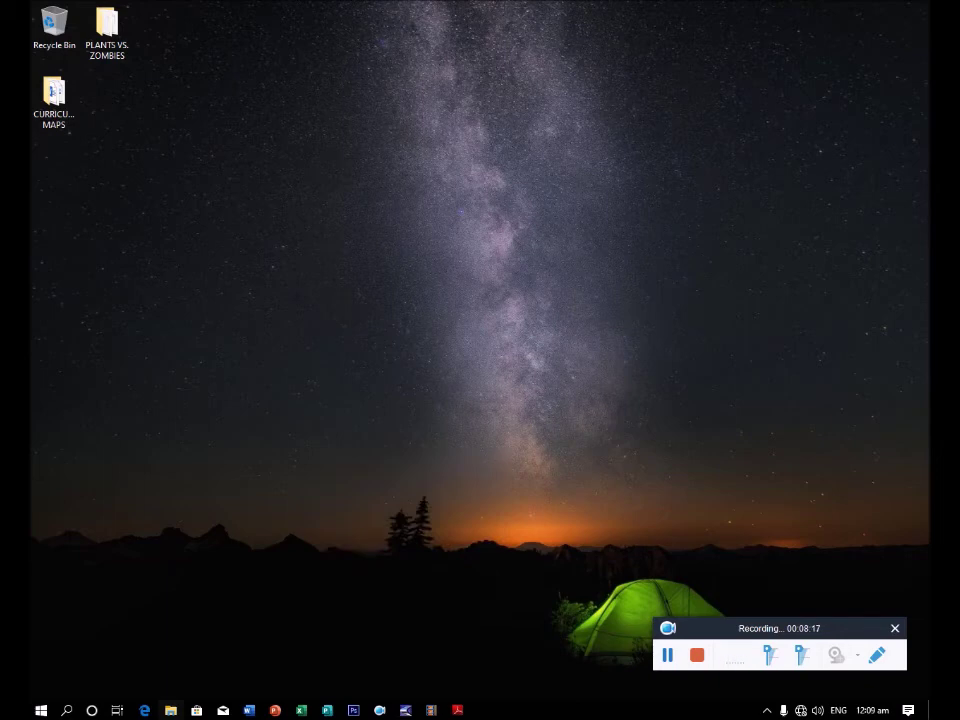
Open File Explorer and view the system properties of This PC
{"action": "left_click", "coordinate": [170, 710]}
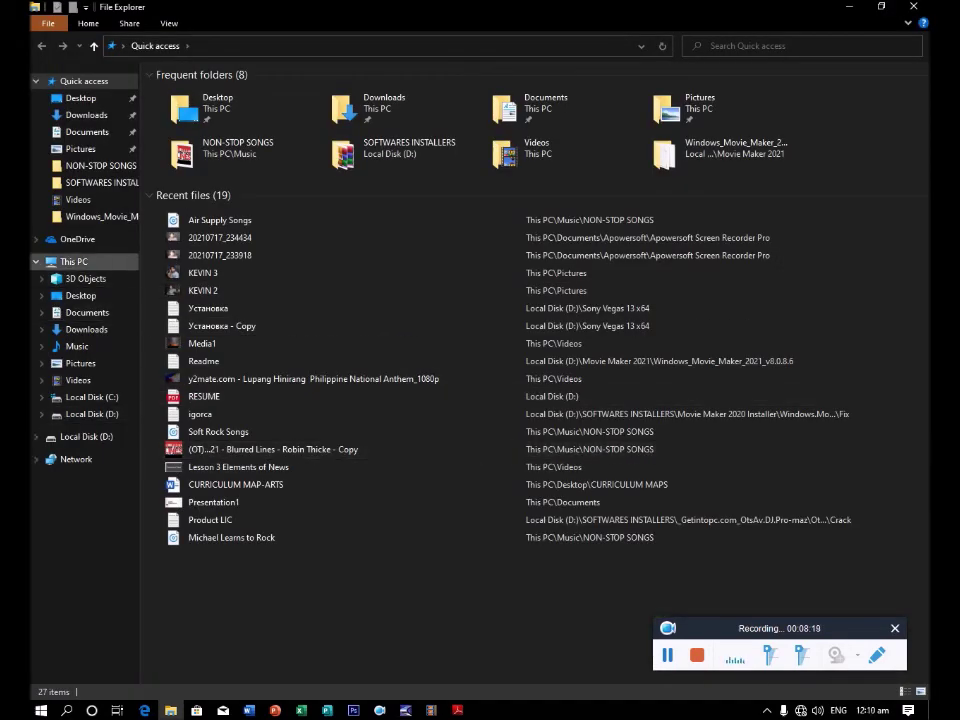
{"action": "right_click", "coordinate": [77, 260]}
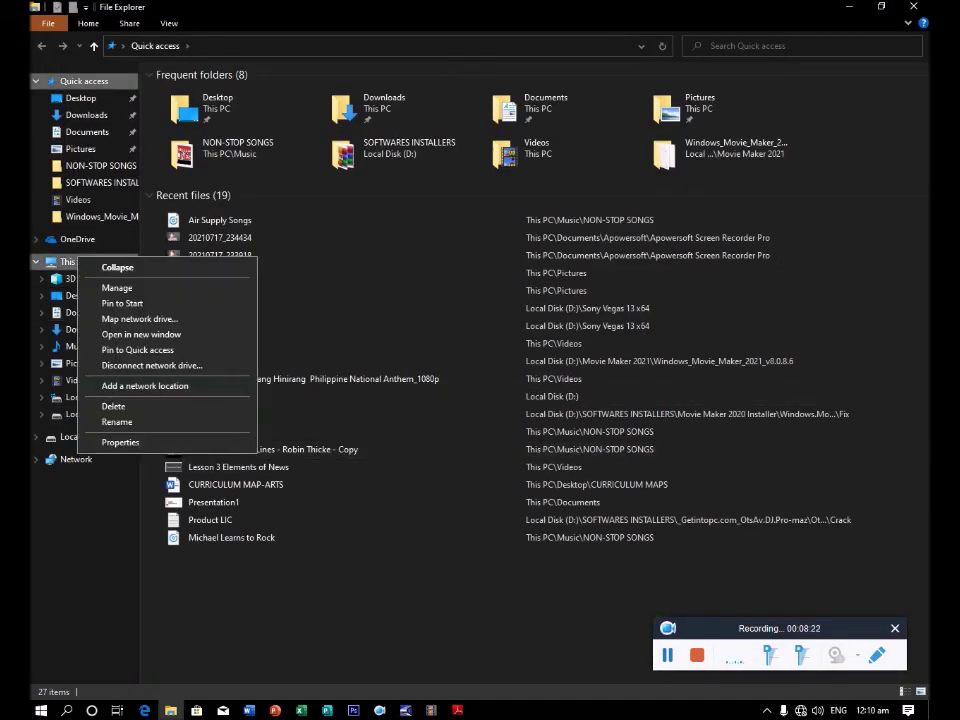
{"action": "left_click", "coordinate": [120, 442]}
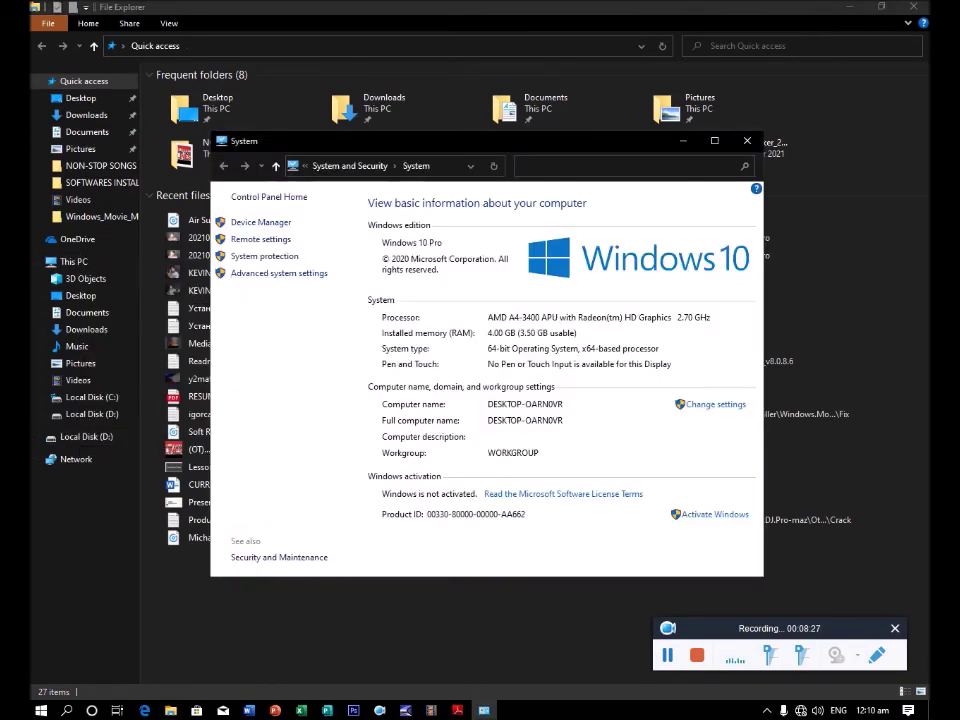
Adjust the Windows visual effects for best performance, keeping only Smooth edges of screen fonts enabled, and close the system windows
{"action": "left_click", "coordinate": [278, 273]}
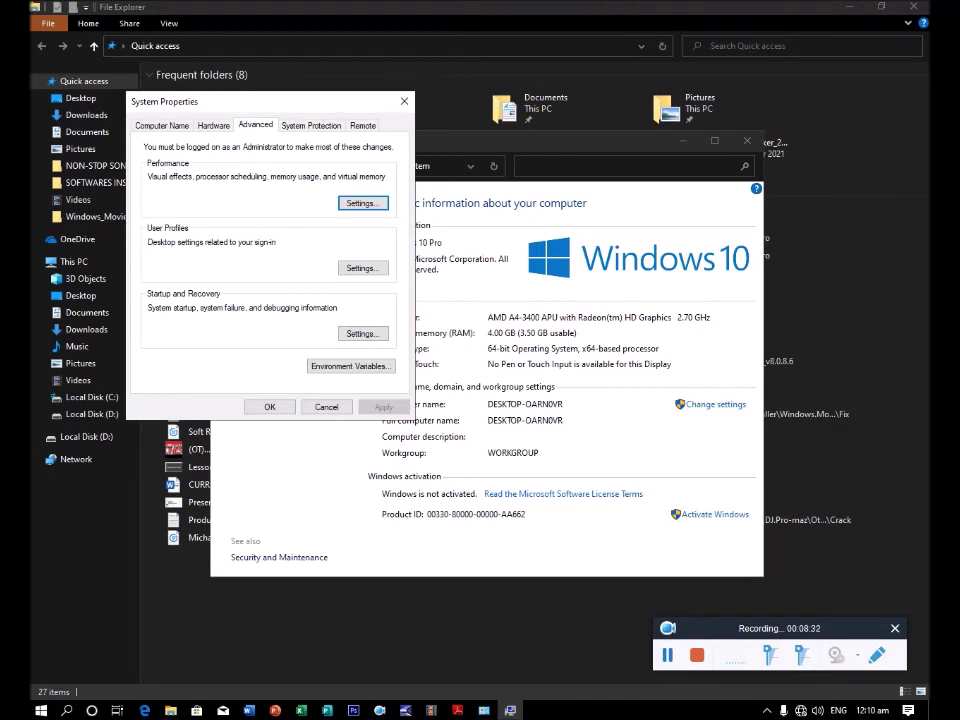
{"action": "left_click_drag", "start_coordinate": [250, 101], "coordinate": [370, 90]}
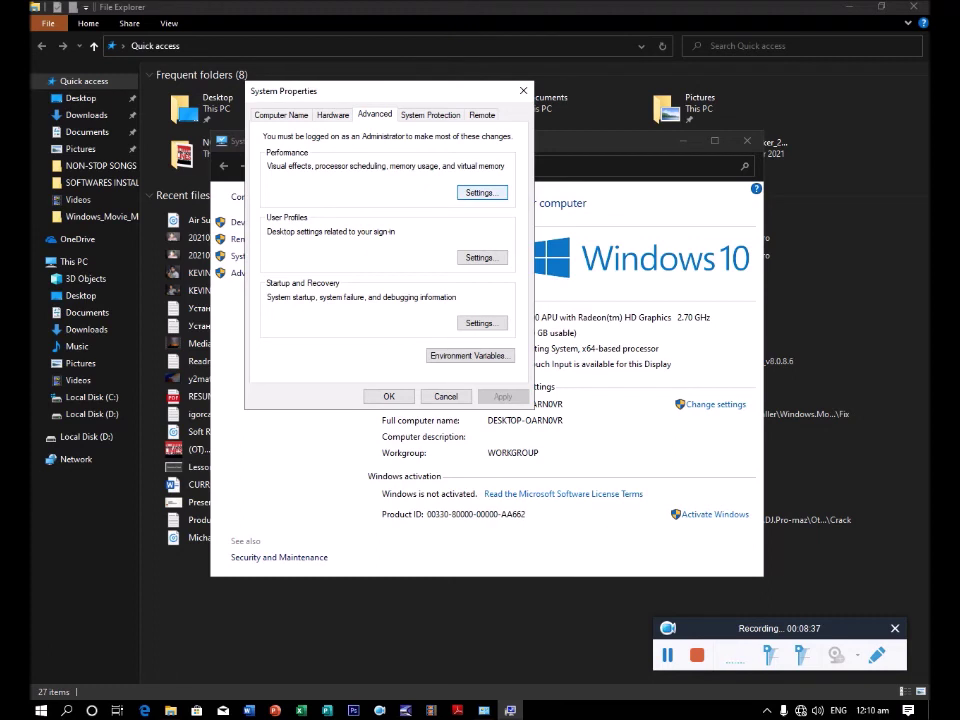
{"action": "left_click", "coordinate": [481, 192]}
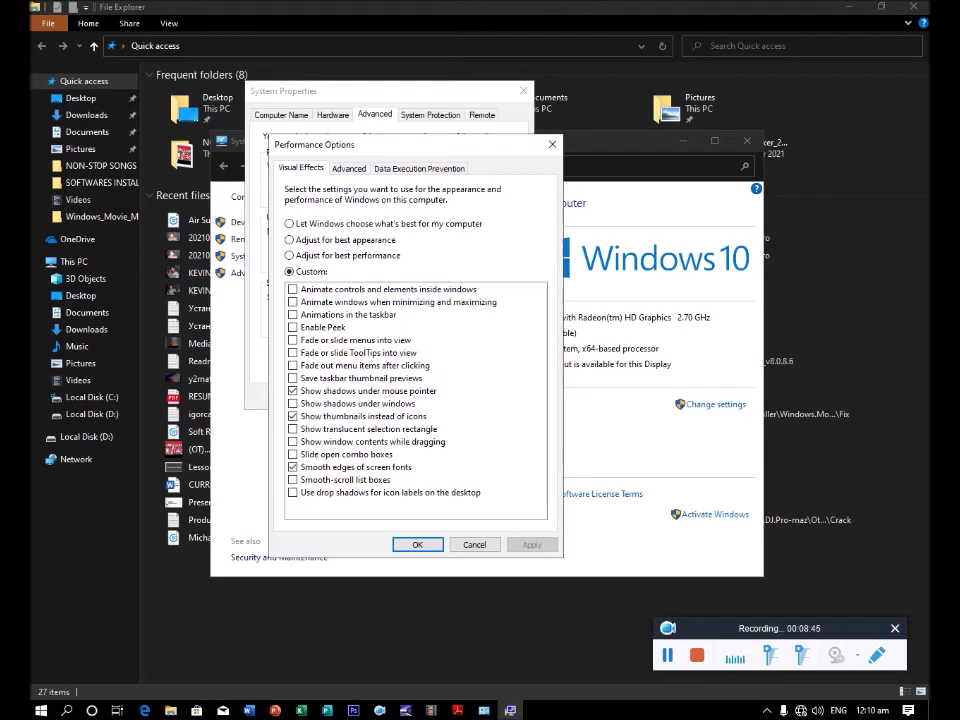
{"action": "left_click", "coordinate": [289, 255]}
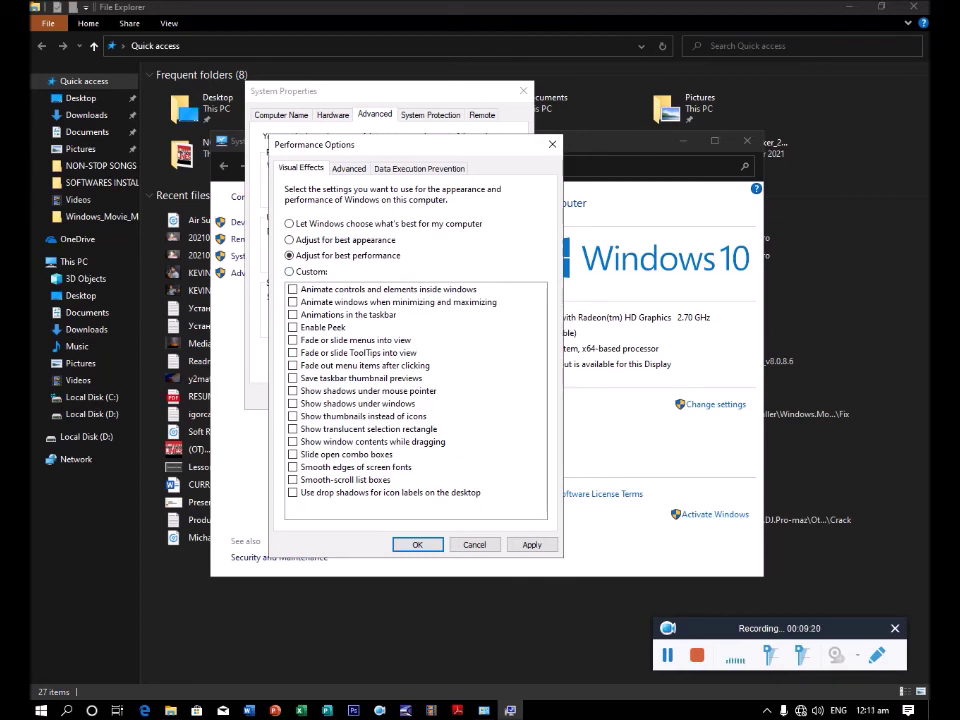
{"action": "left_click", "coordinate": [292, 467]}
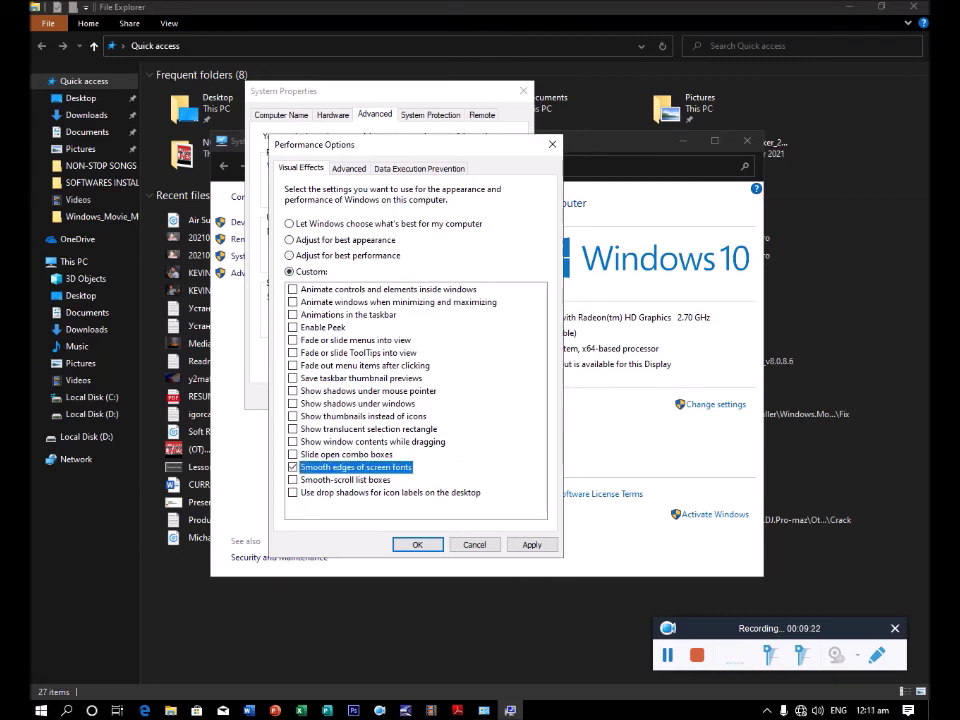
{"action": "key", "text": "Return"}
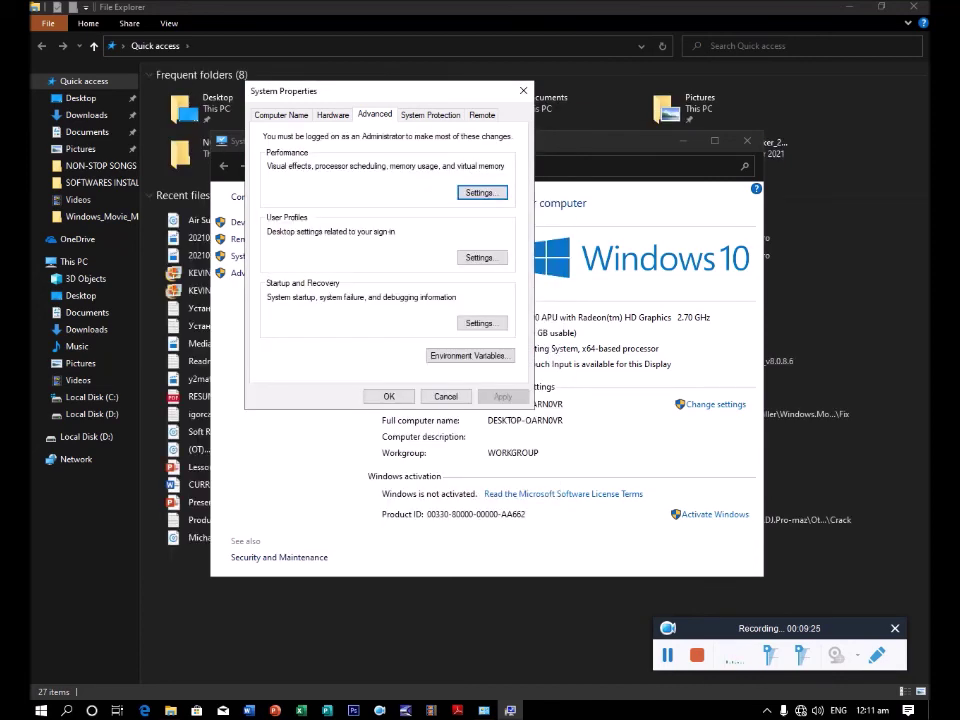
{"action": "left_click", "coordinate": [523, 90]}
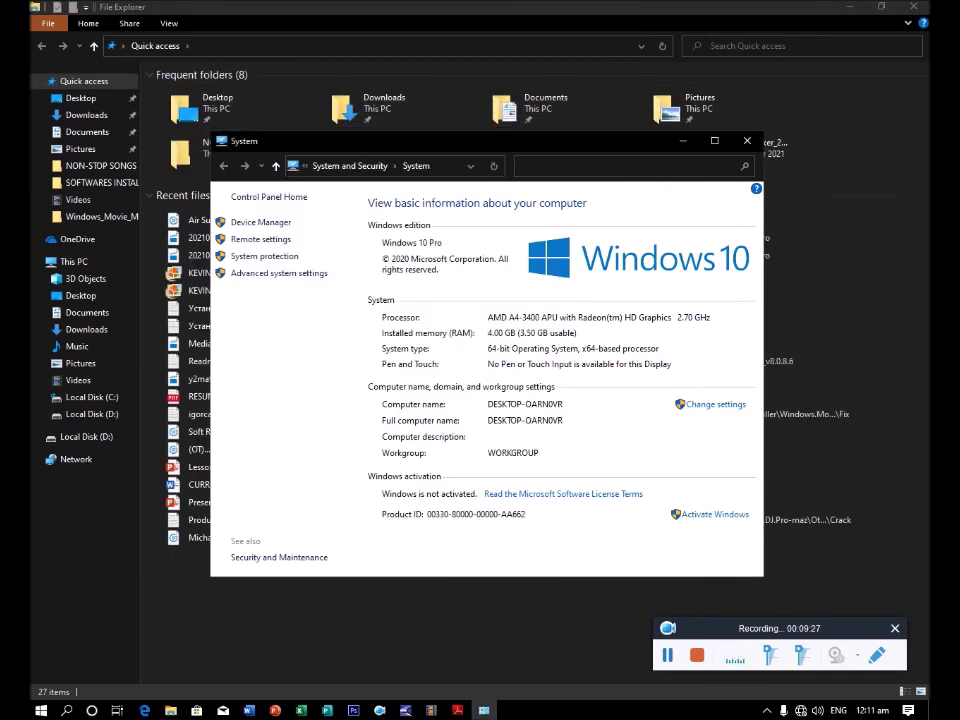
{"action": "left_click", "coordinate": [747, 140]}
{"action": "left_click", "coordinate": [913, 7]}
{"action": "right_click", "coordinate": [508, 218]}
{"action": "left_click", "coordinate": [540, 262]}
{"action": "right_click", "coordinate": [540, 266]}
{"action": "left_click", "coordinate": [576, 307]}
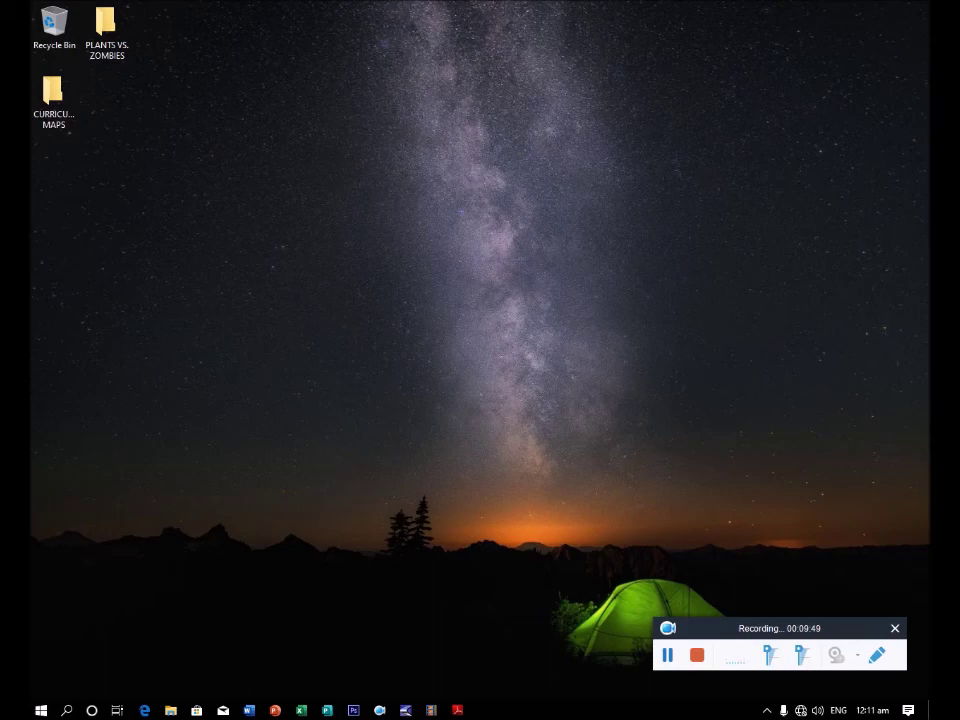
{"action": "right_click", "coordinate": [373, 239]}
{"action": "left_click", "coordinate": [400, 281]}
{"action": "right_click", "coordinate": [399, 274]}
{"action": "left_click", "coordinate": [425, 316]}
{"action": "left_click", "coordinate": [171, 710]}
{"action": "left_click", "coordinate": [913, 7]}
Find and open Windows Security, and go to its Virus & threat protection page
{"action": "left_click", "coordinate": [66, 710]}
{"action": "type", "text": "windows"}
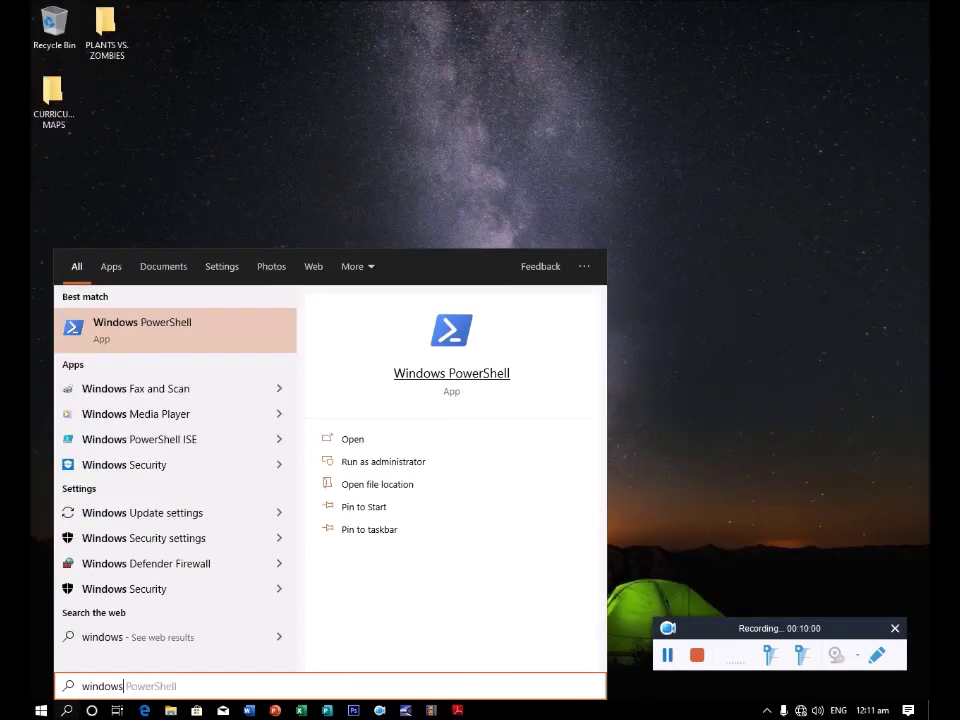
{"action": "key", "text": "BackSpace"}
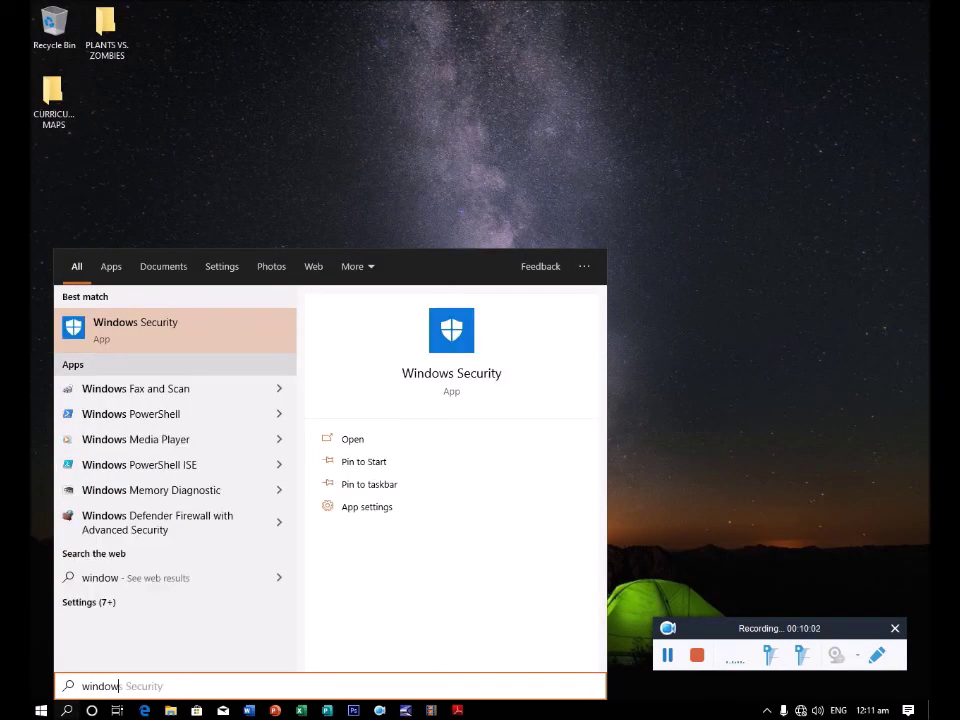
{"action": "key", "text": "Return"}
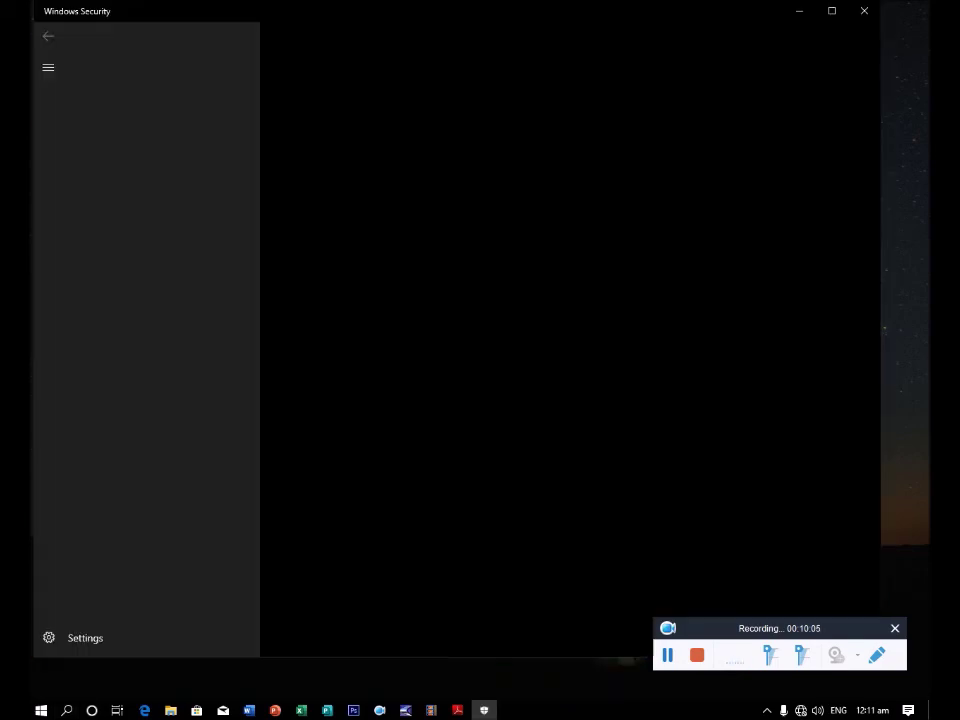
{"action": "left_click", "coordinate": [364, 224]}
{"action": "scroll", "coordinate": [569, 340], "scroll_direction": "down", "scroll_amount": 1}
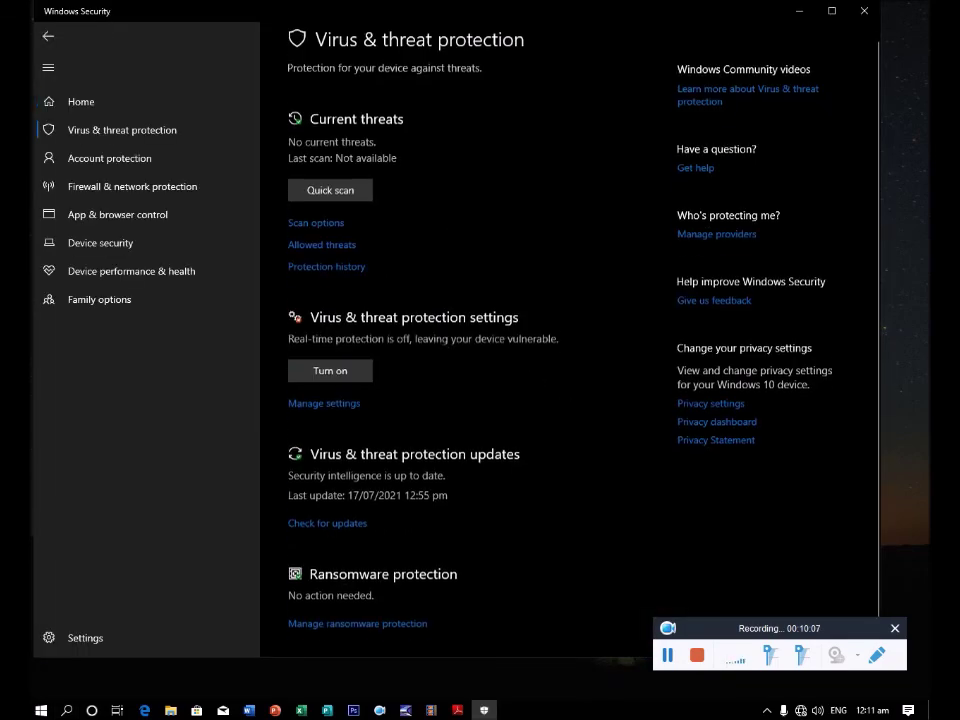
In the Virus & threat protection settings, turn on Real-time protection, Cloud-delivered protection and Automatic sample submission
{"action": "left_click", "coordinate": [324, 394]}
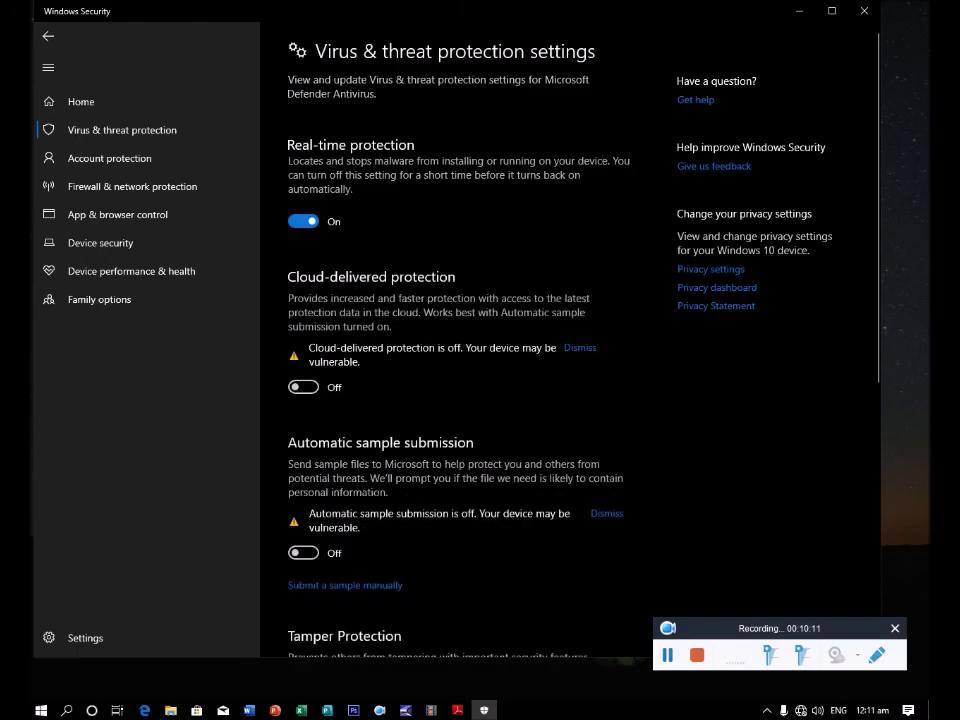
{"action": "left_click", "coordinate": [303, 386]}
{"action": "left_click", "coordinate": [303, 523]}
{"action": "scroll", "coordinate": [569, 340], "scroll_direction": "down", "scroll_amount": 3}
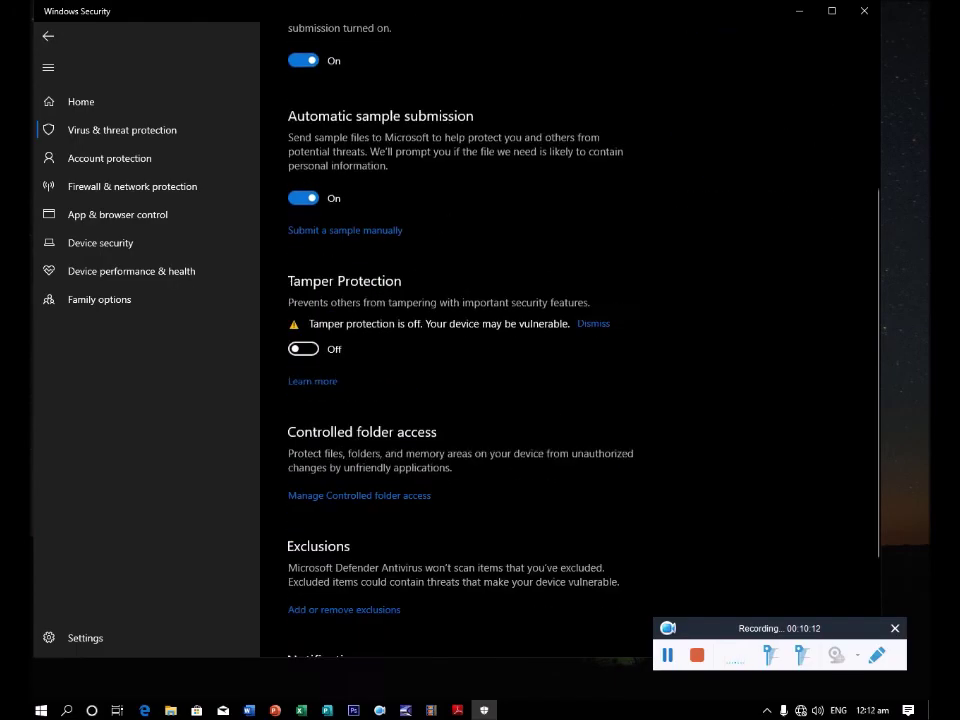